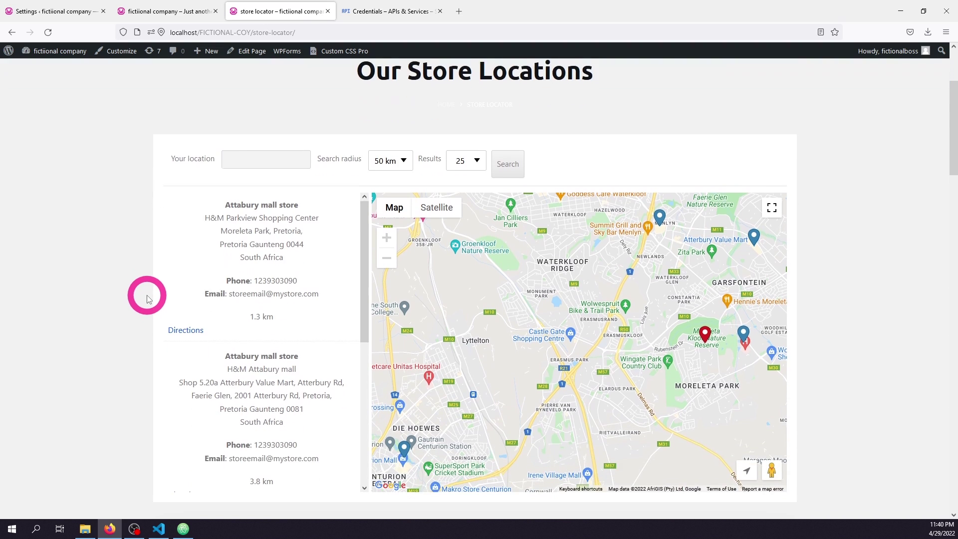
Look over the store locations page and show the details of the store at Atterbury Value Mart on the map.
scroll(225, 263, "up", 3)
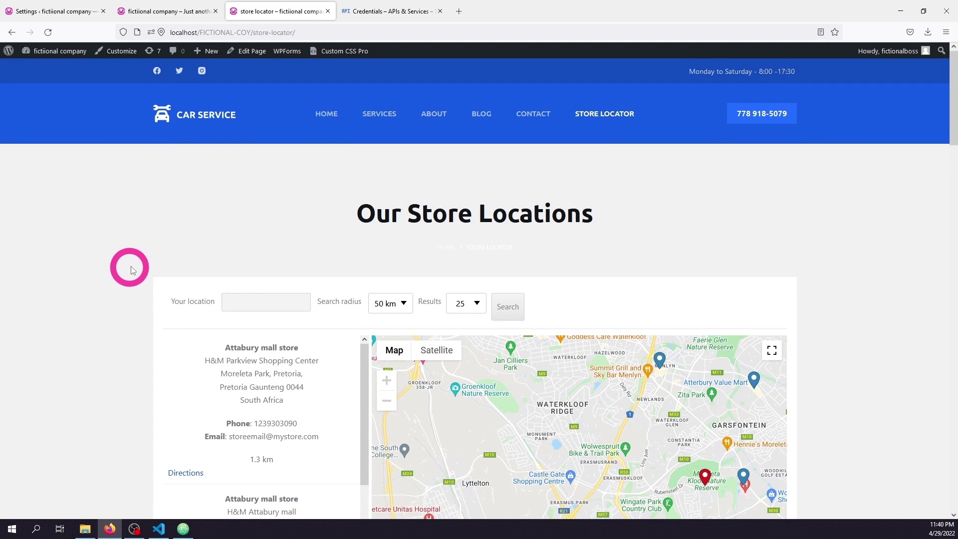
scroll(131, 266, "down", 3)
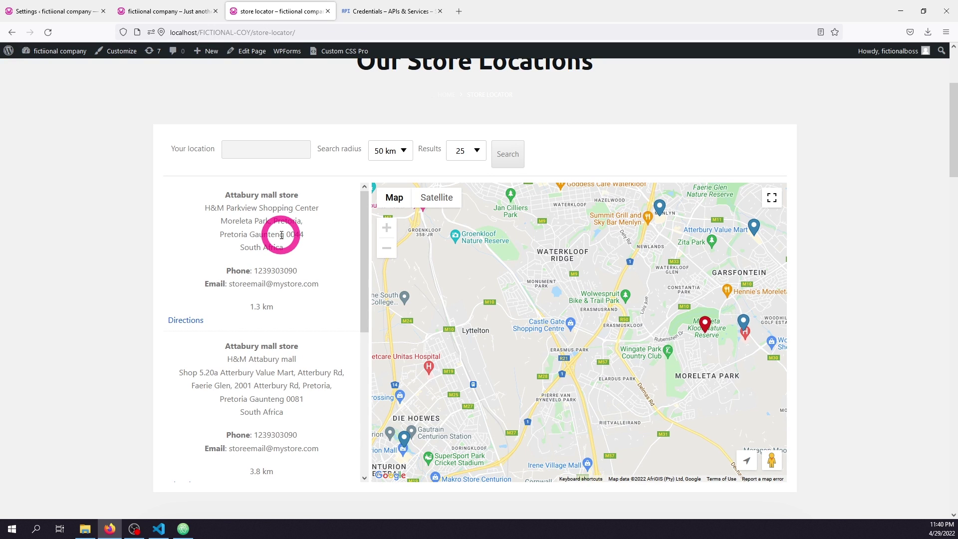
left_click(280, 153)
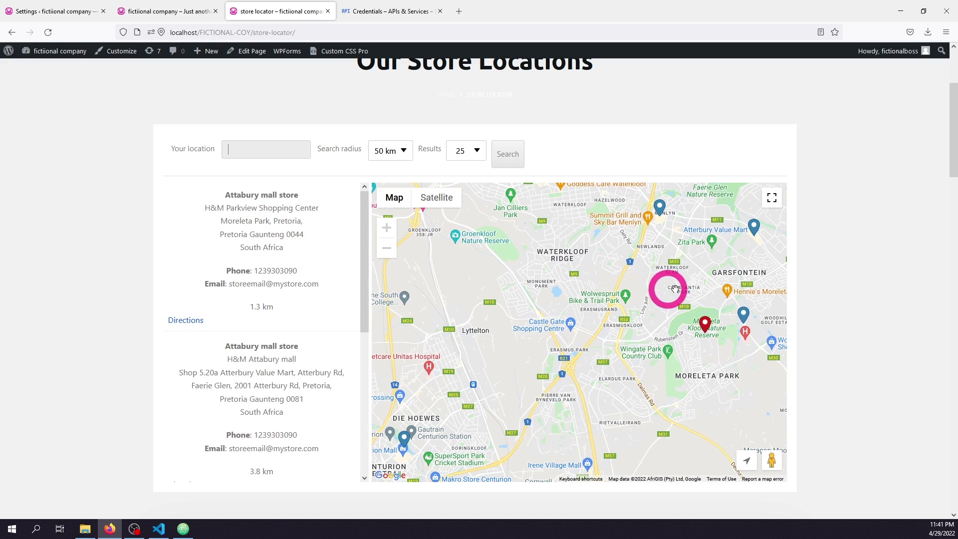
left_click(754, 226)
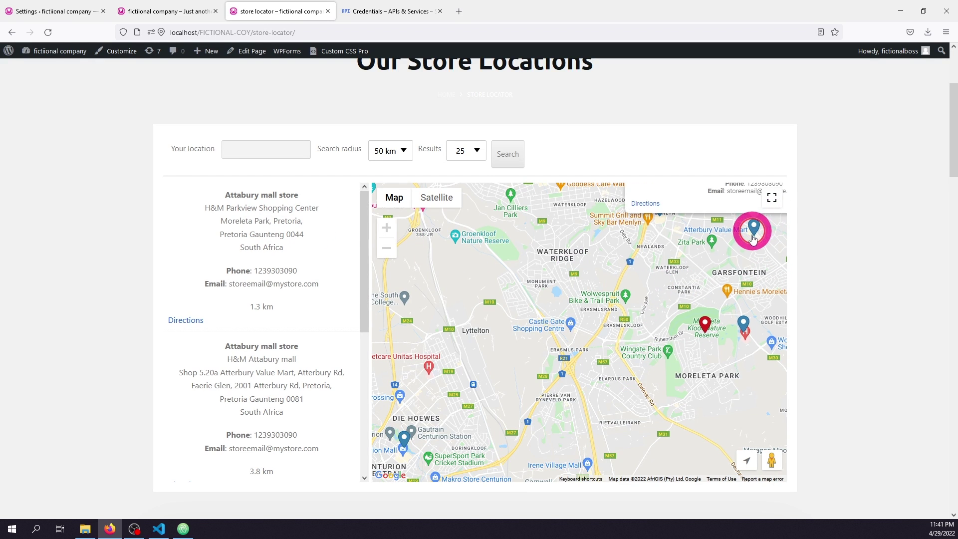
Search the store locator for stores near Pretoria.
left_click(273, 152)
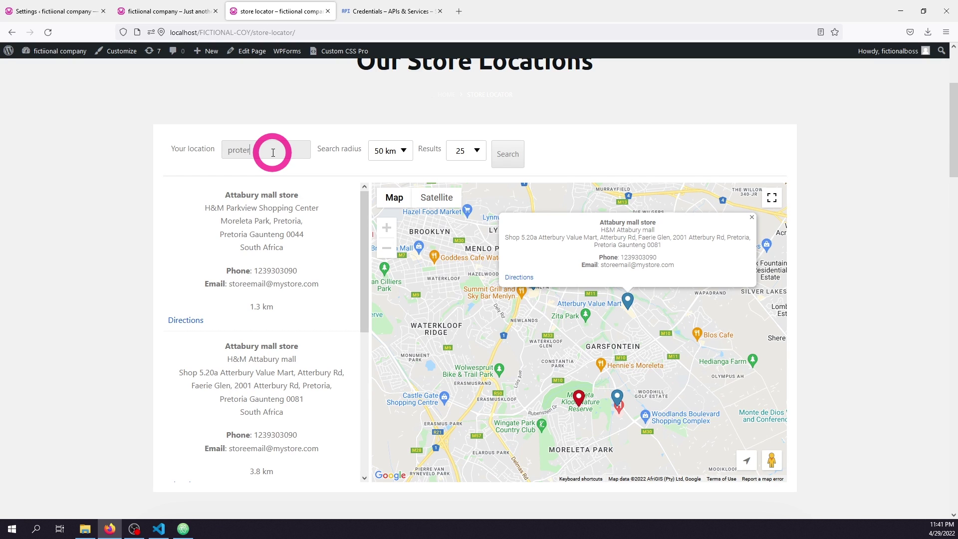
type("a")
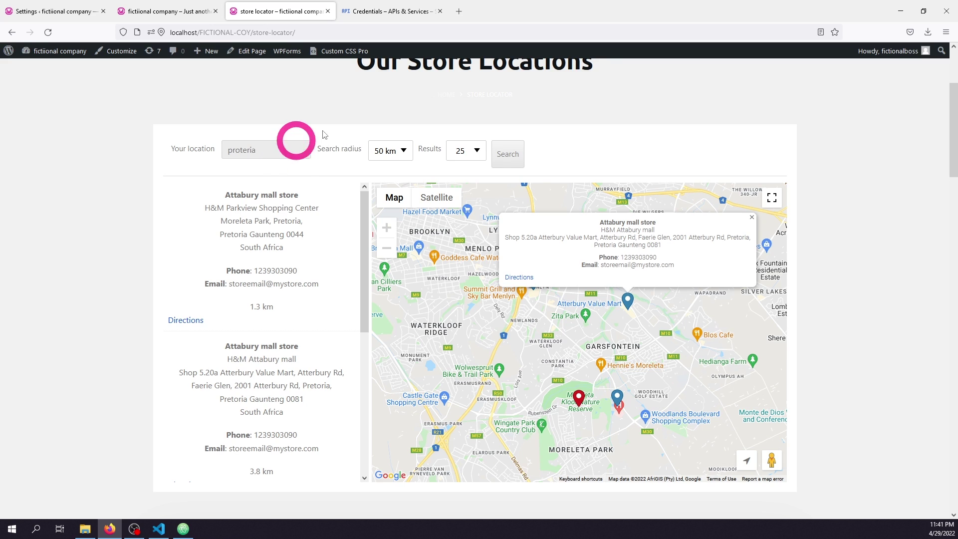
left_click(271, 167)
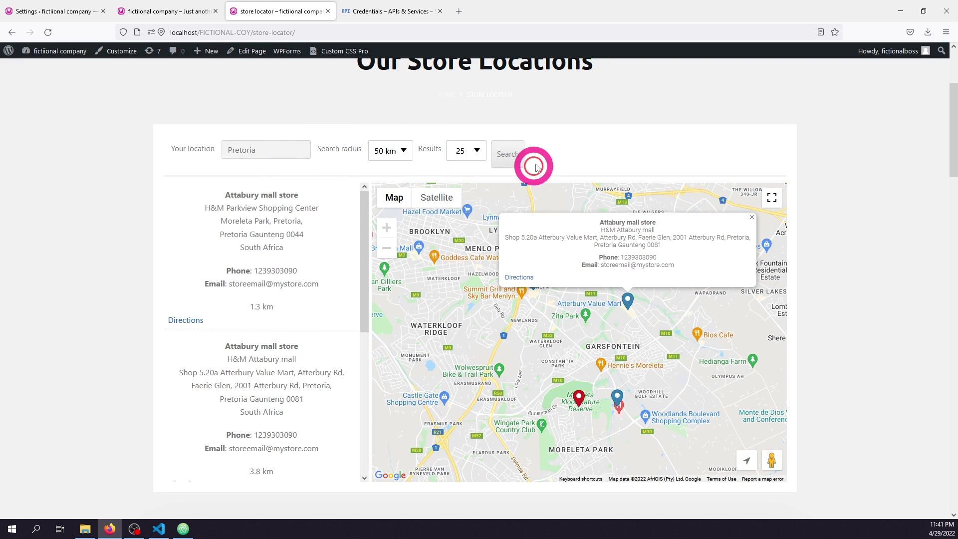
left_click(509, 156)
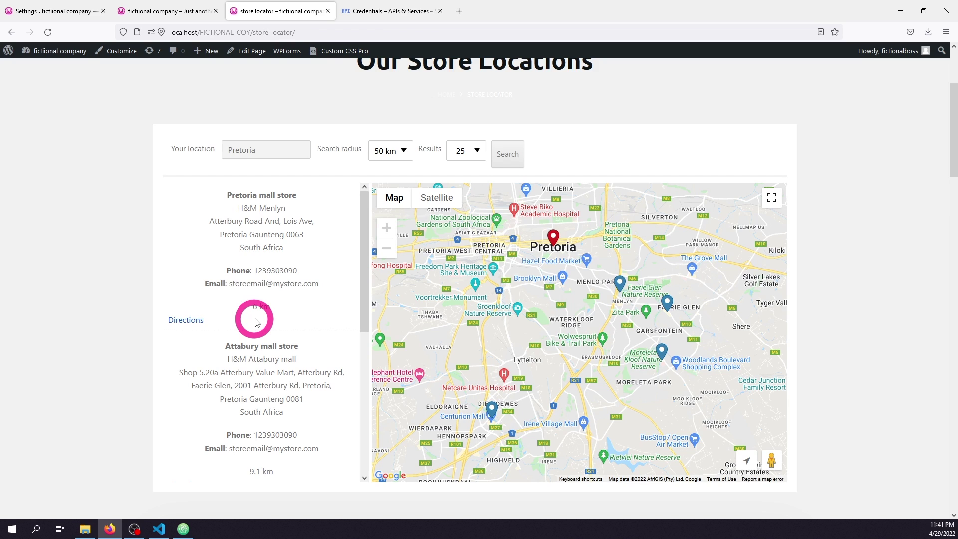
Review the Google Maps API section of the WP Store Locator settings and the API keys on the Google Cloud credentials page.
left_click(78, 11)
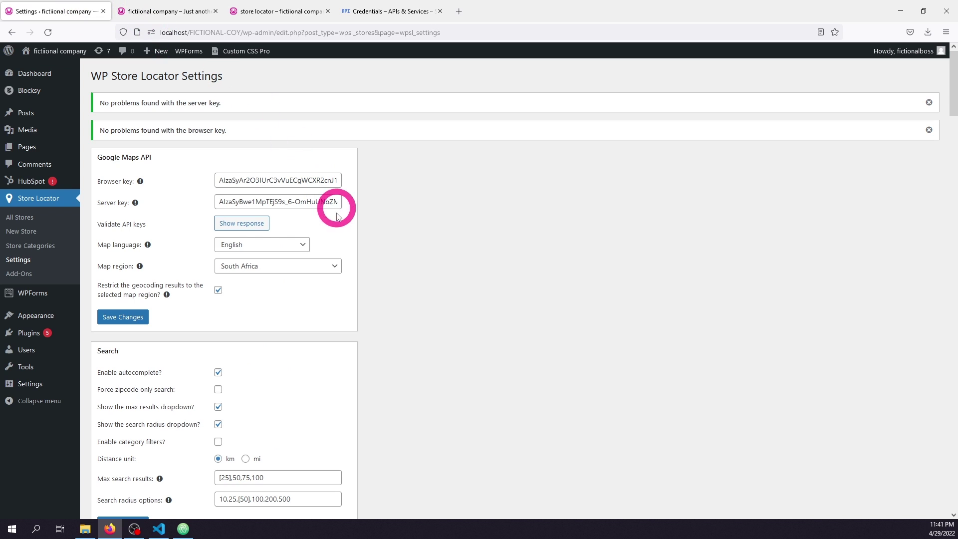
left_click(272, 12)
key("ctrl+1")
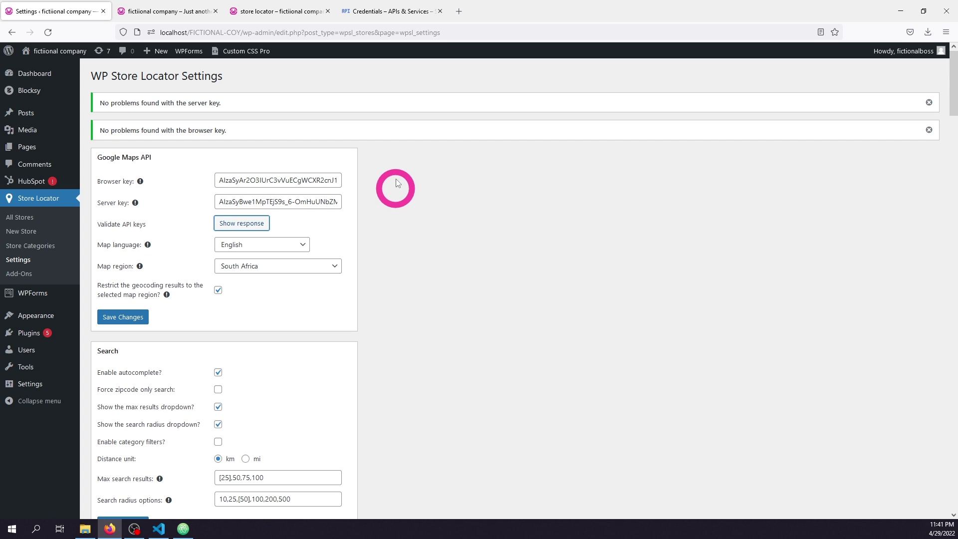
left_click(399, 13)
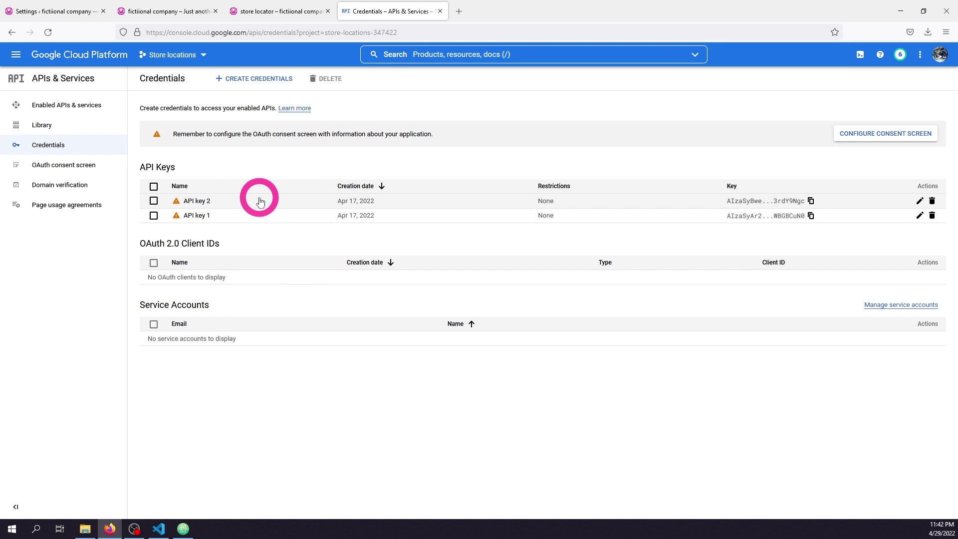
key("ctrl+1")
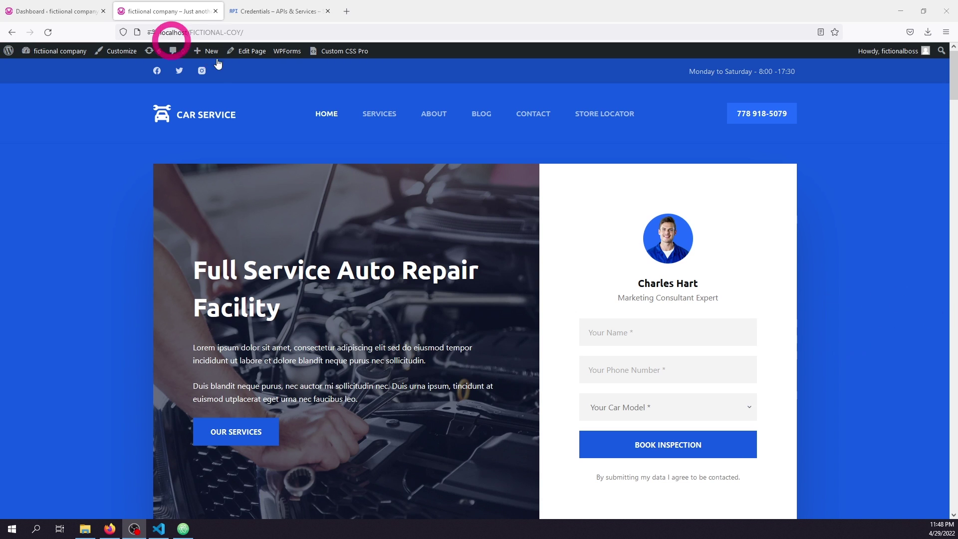
Search the WordPress plugin directory for "wp store locator" and check the author of the WP Store Locator plugin.
left_click(78, 12)
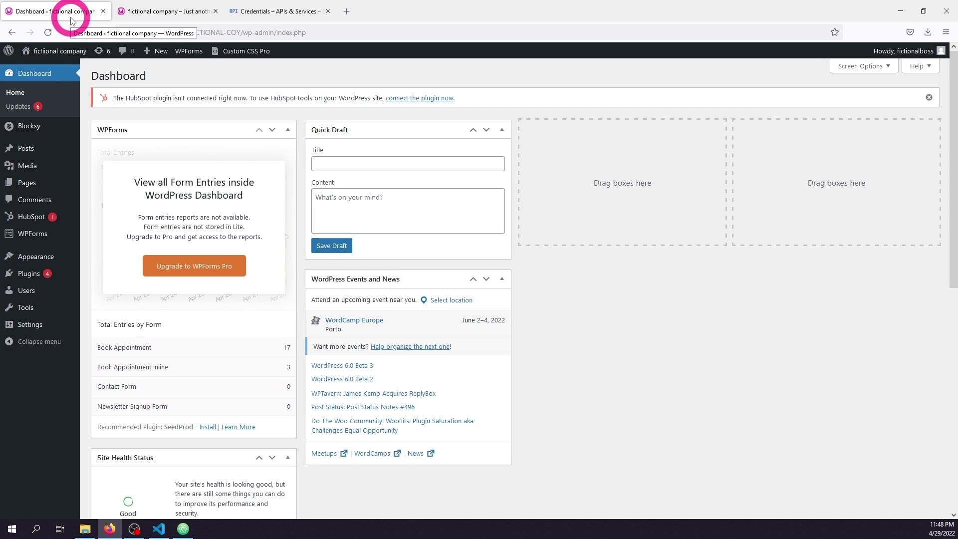
mouse_move(30, 273)
left_click(99, 289)
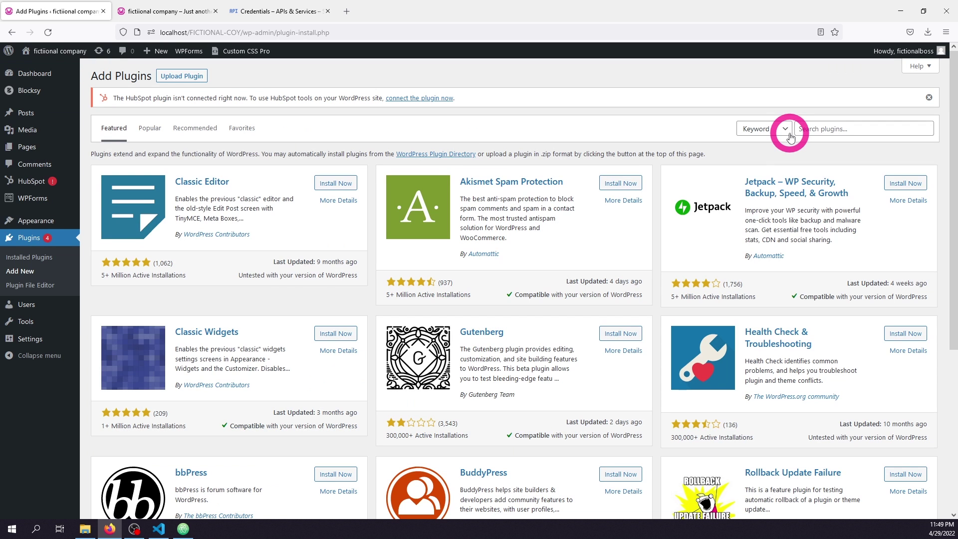
left_click(819, 128)
type("wp")
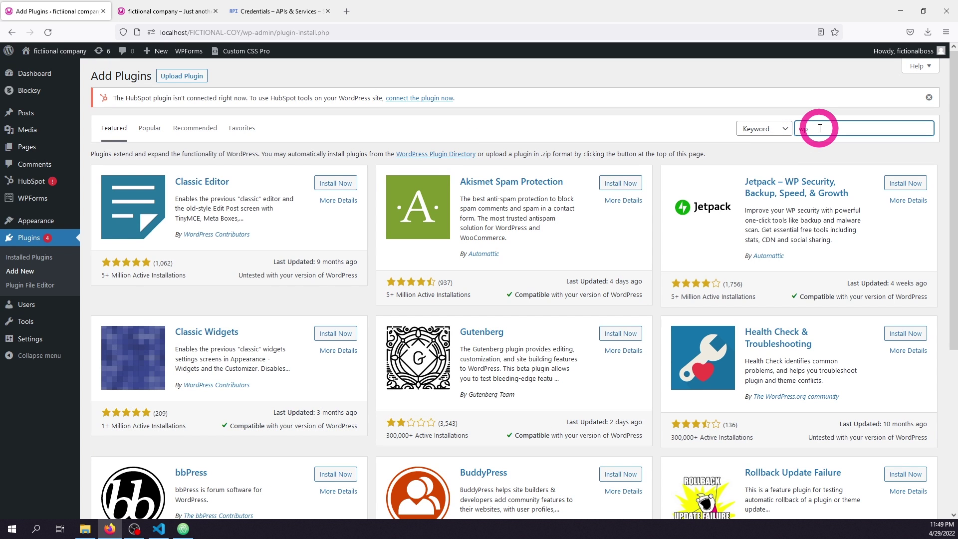
type(" stor")
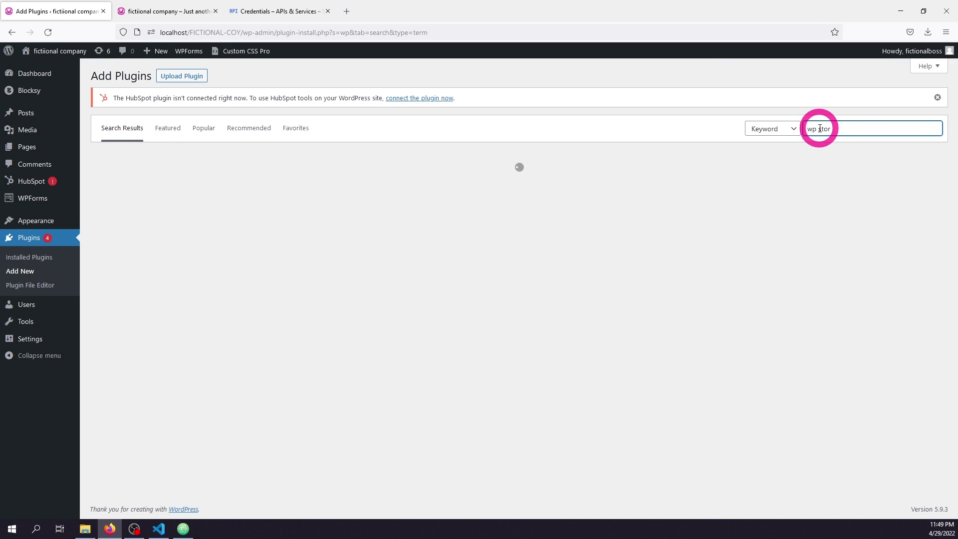
type("e locator")
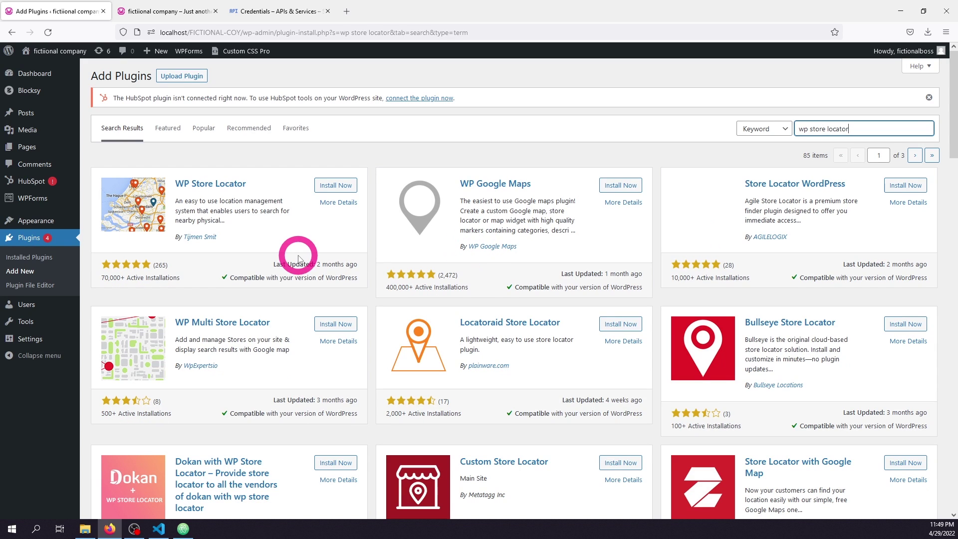
left_click_drag(183, 236, 218, 237)
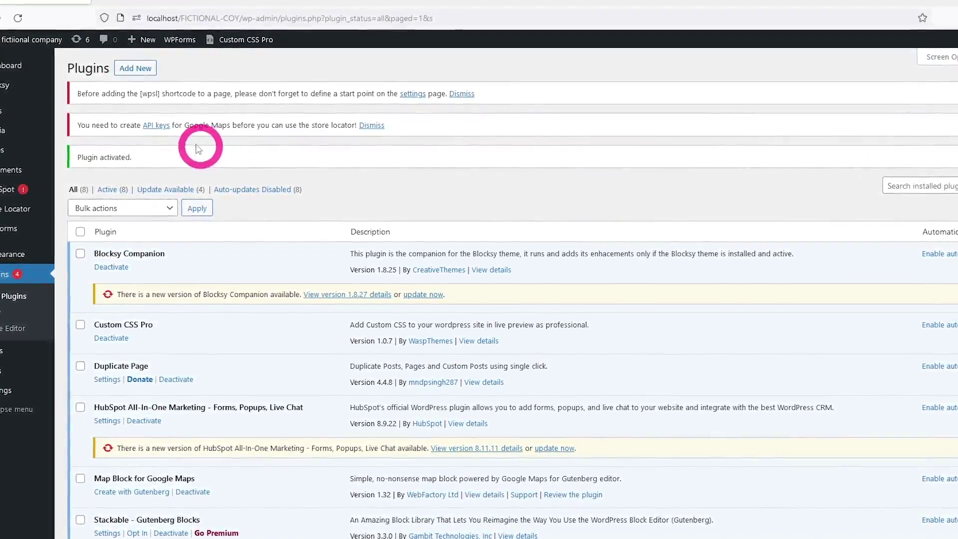
Read the notice about defining a start point and open the WP Store Locator settings page it refers to.
left_click_drag(62, 97, 443, 79)
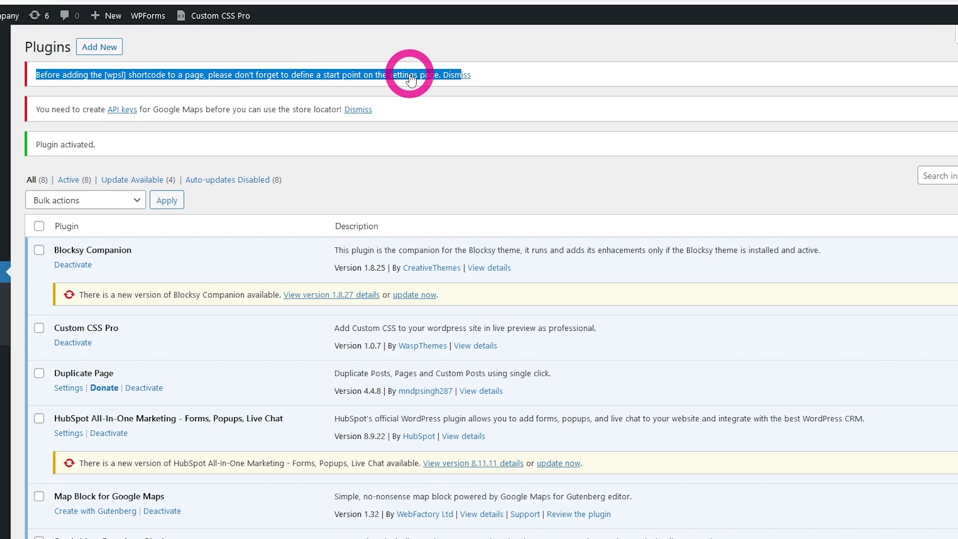
left_click(520, 74)
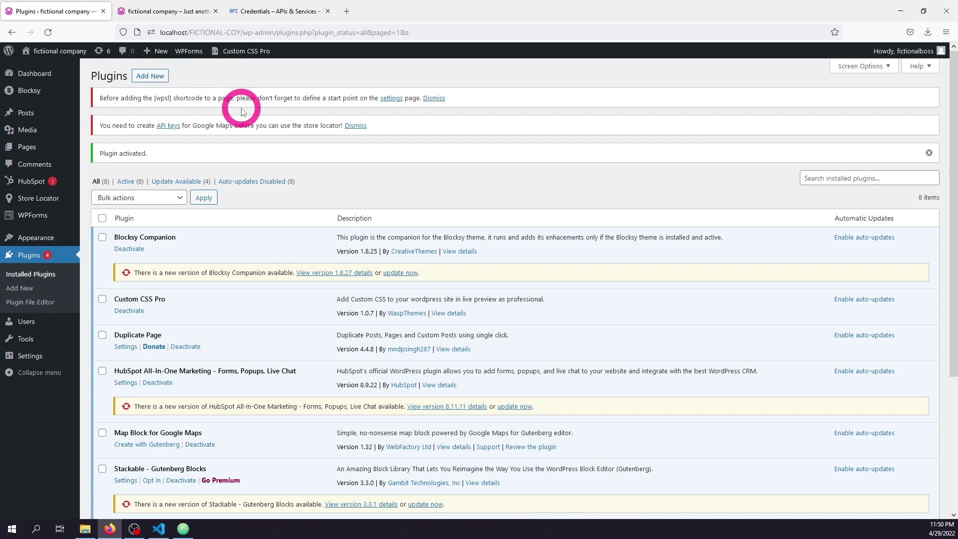
left_click(398, 98)
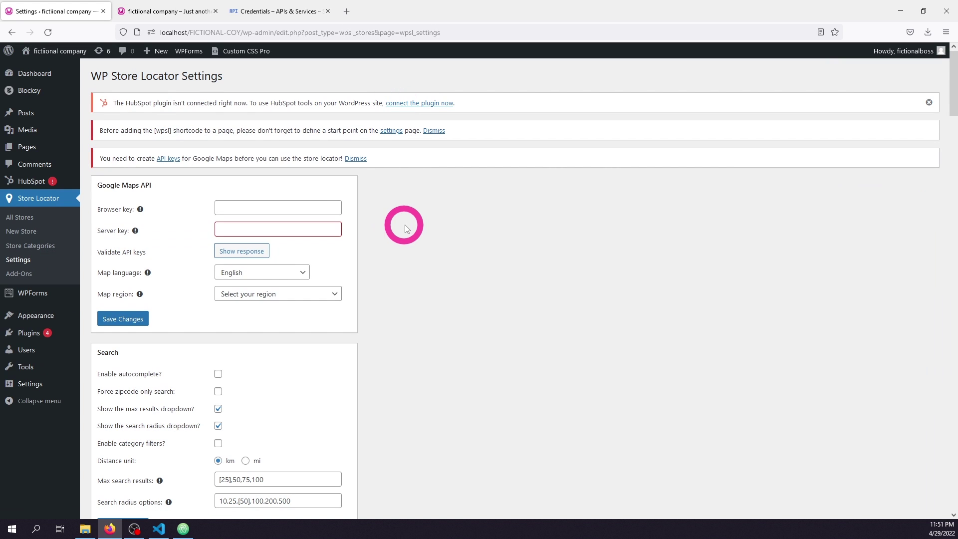
Set the start point to Pretoria in the Map section of the WP Store Locator settings.
scroll(406, 228, "down", 5)
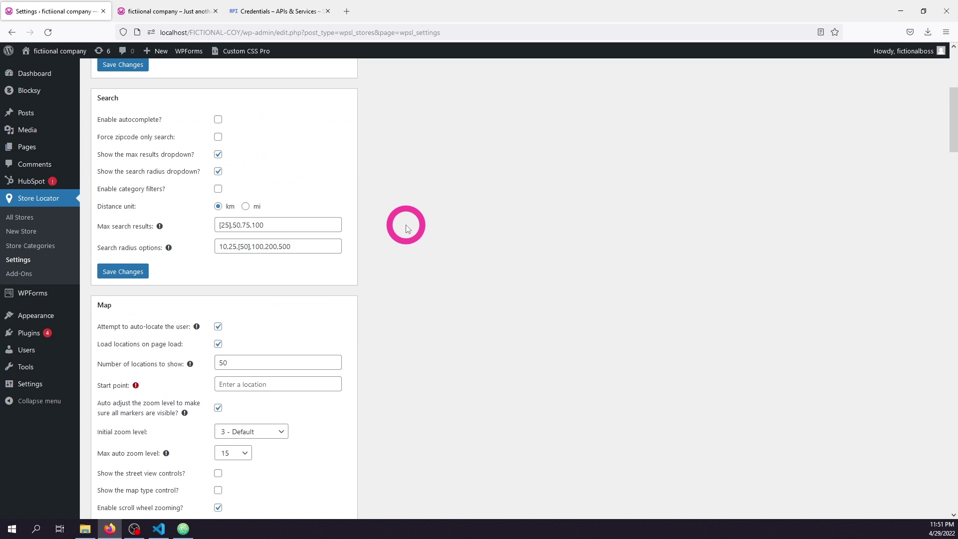
scroll(406, 228, "down", 2)
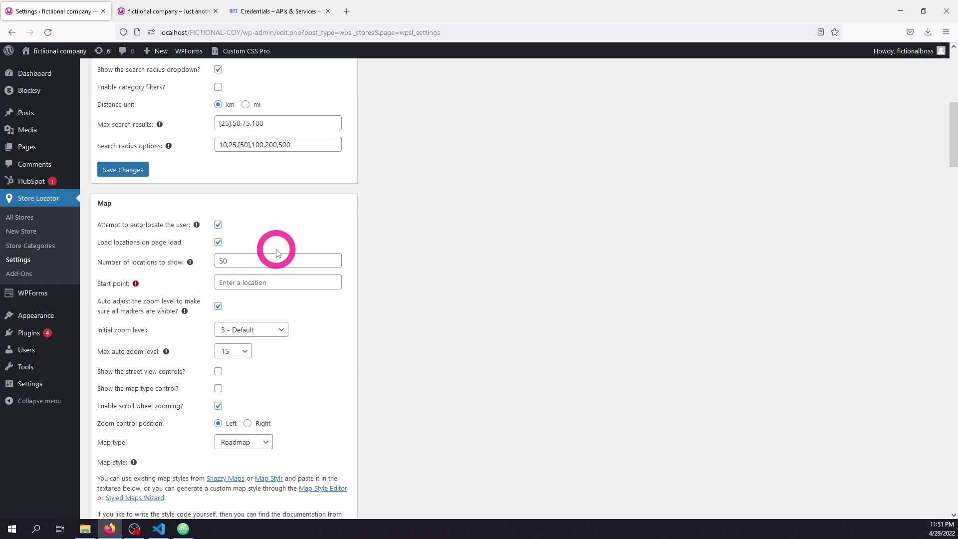
scroll(272, 257, "up", 6)
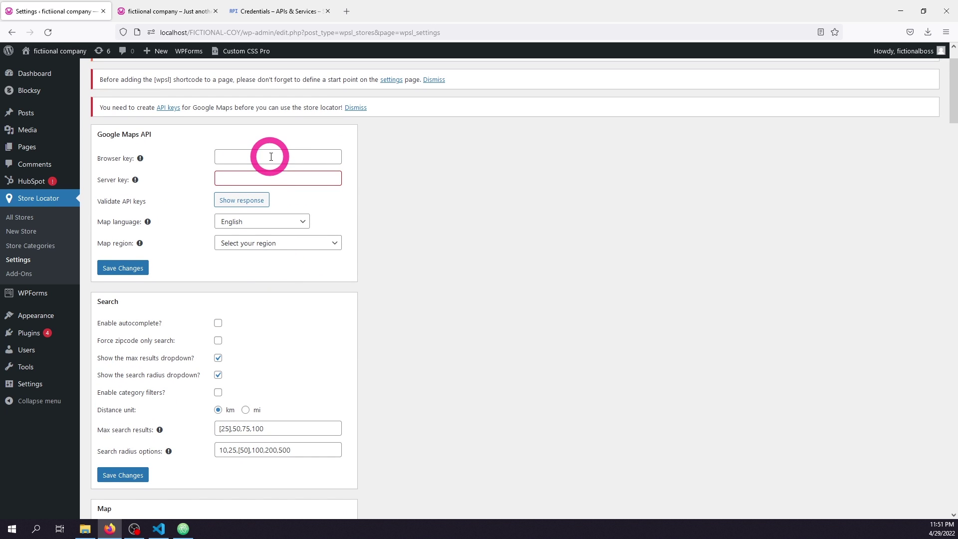
scroll(326, 200, "down", 5)
left_click(246, 331)
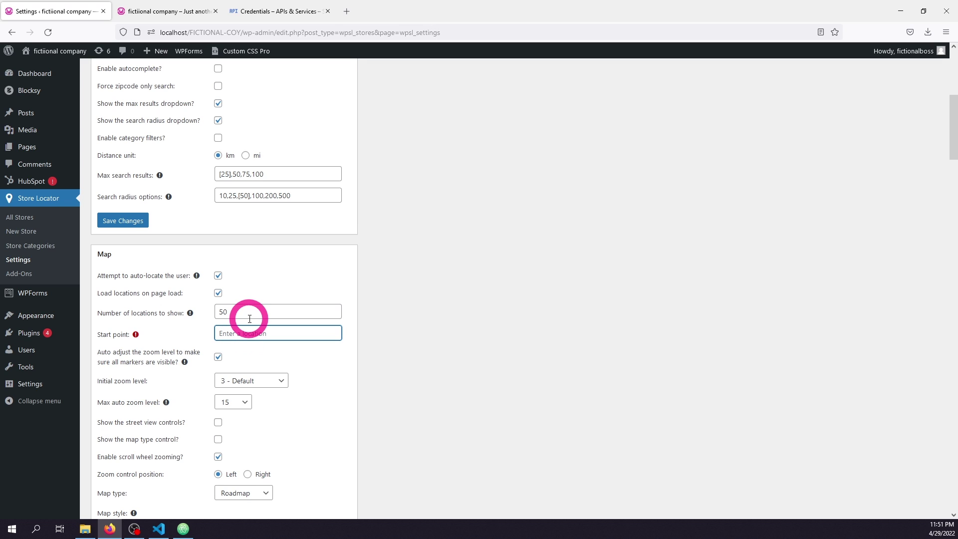
key("shift")
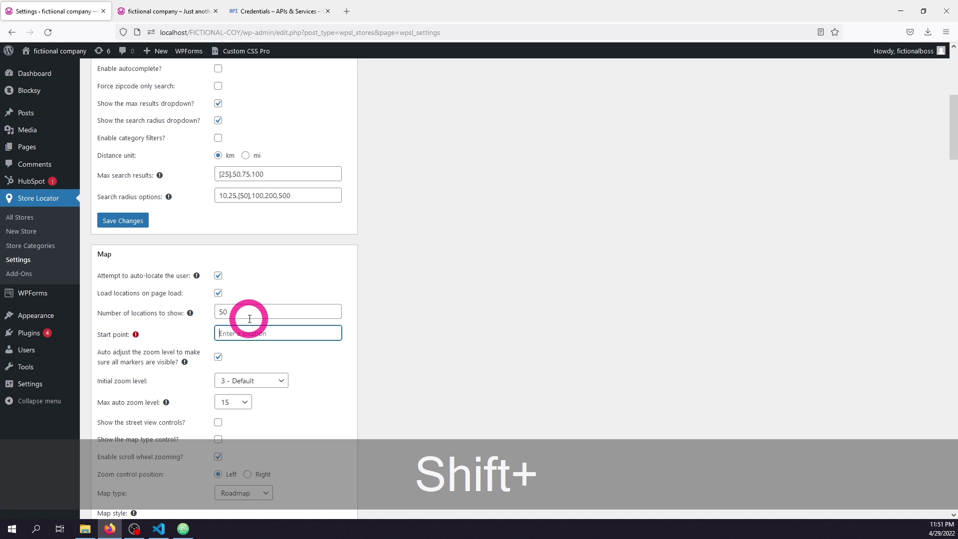
type("Pr")
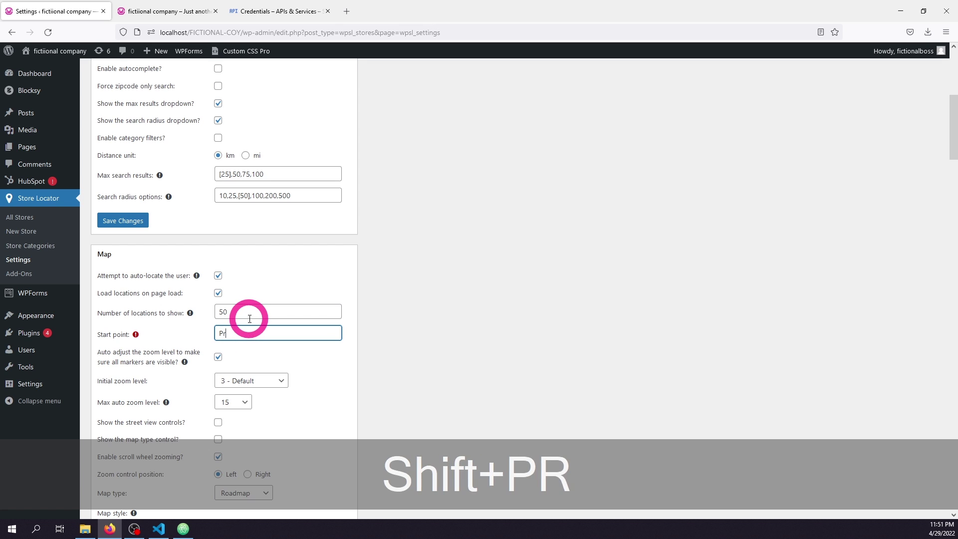
type("etoria")
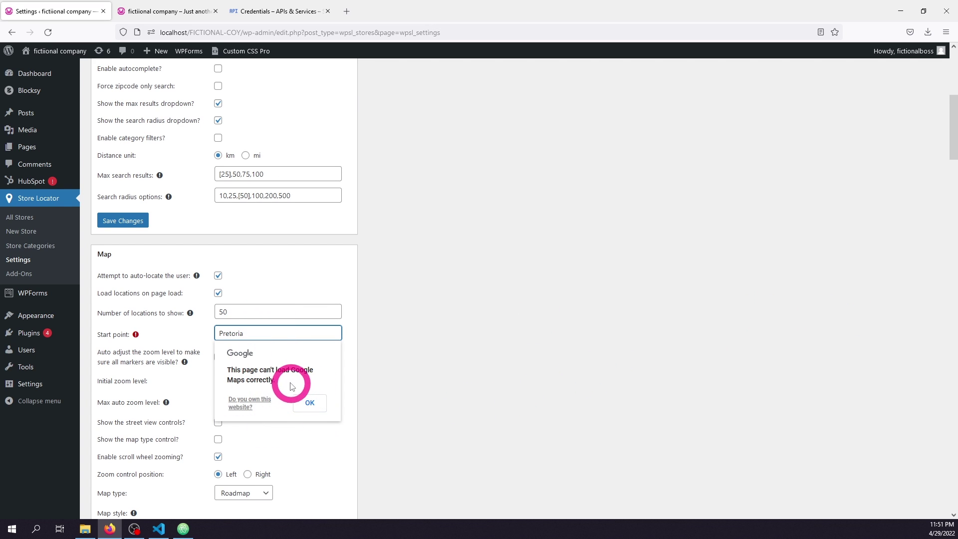
Examine the browser key and server key fields and the Google Maps message beneath the start point.
scroll(299, 379, "up", 6)
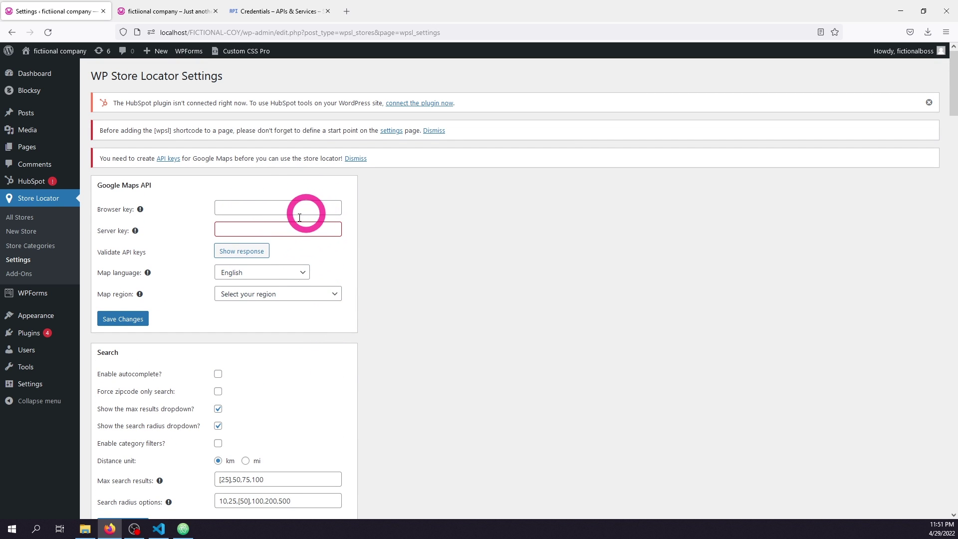
left_click(266, 209)
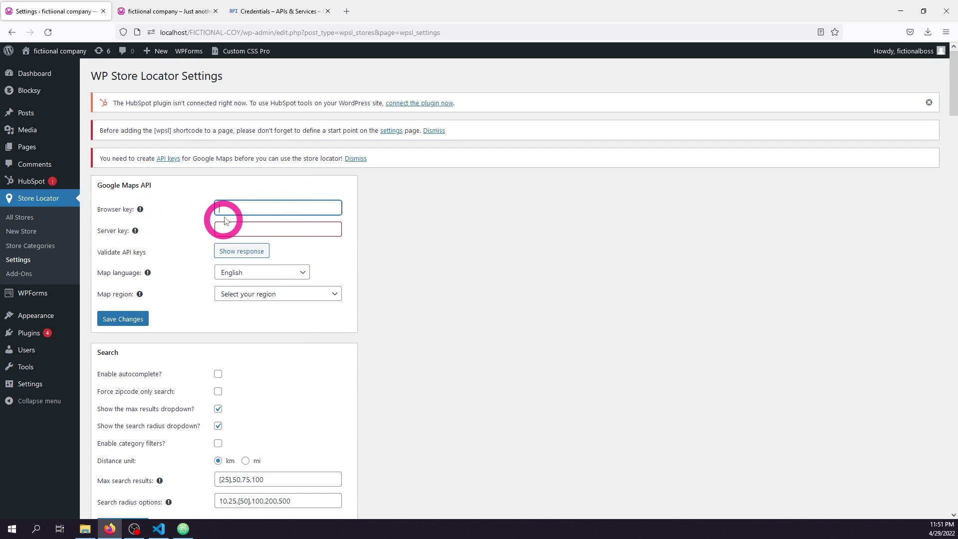
left_click(252, 229)
scroll(345, 363, "down", 3)
scroll(324, 428, "down", 3)
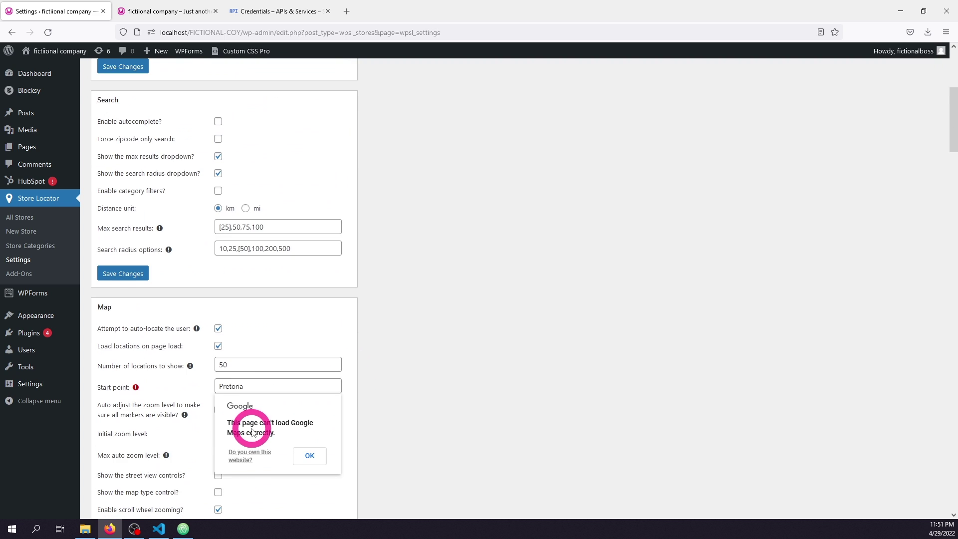
left_click(252, 335)
left_click_drag(253, 335, 180, 340)
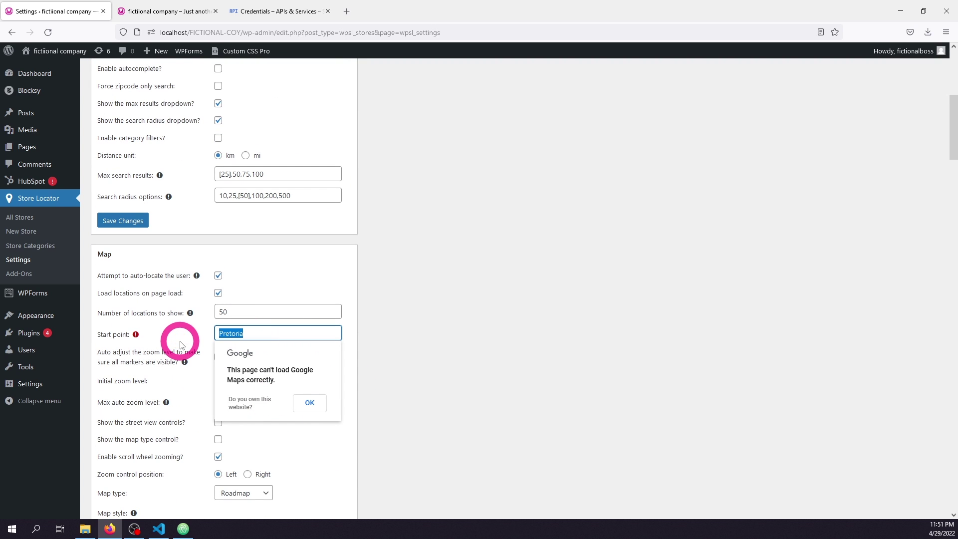
left_click(468, 283)
scroll(368, 348, "up", 3)
Copy API key 2 from the Google Cloud credentials page and paste it as the WP Store Locator browser key.
key("ctrl+shift+Tab")
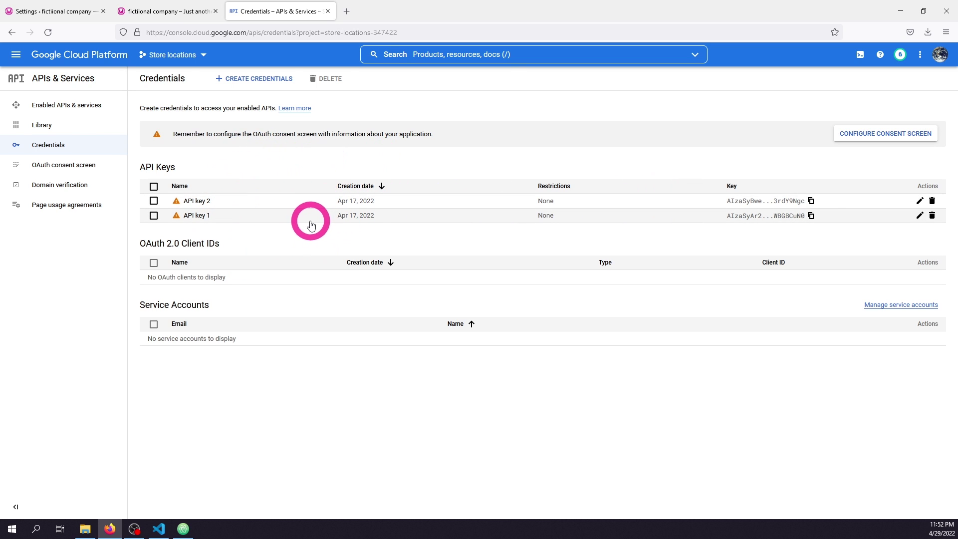
left_click(811, 201)
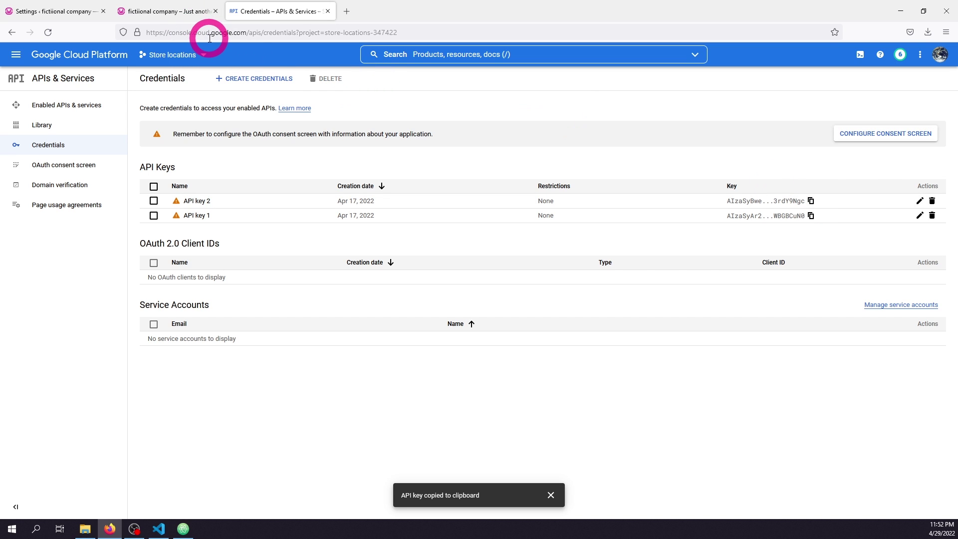
left_click(65, 11)
left_click(282, 209)
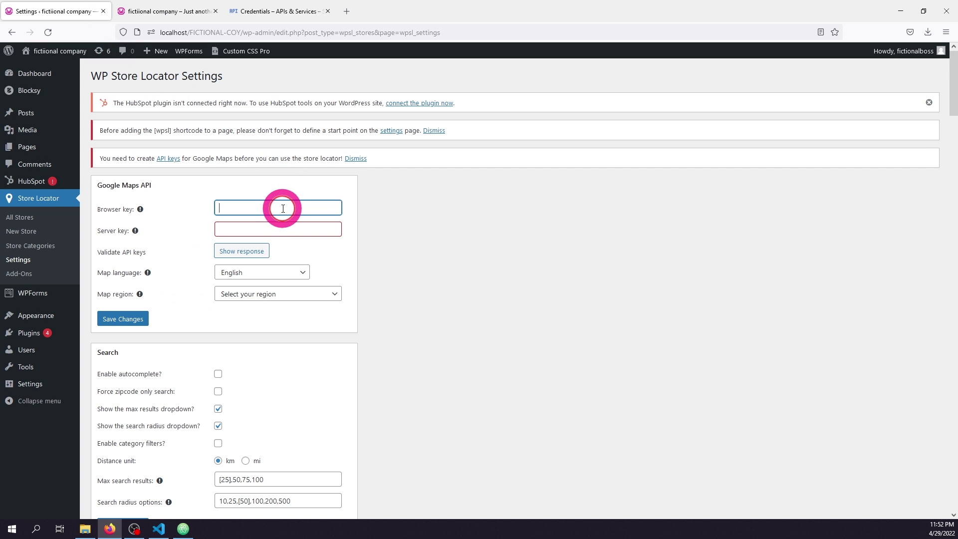
key("ctrl+v")
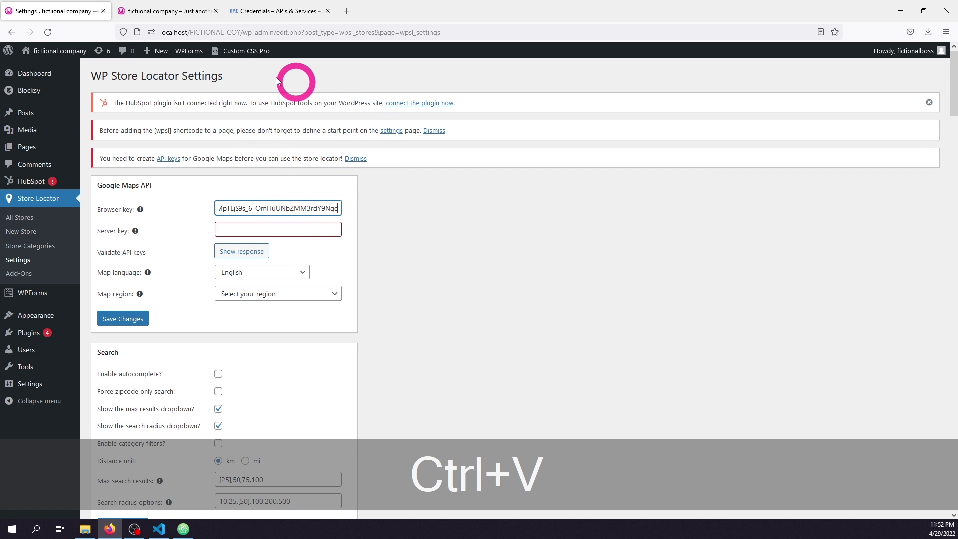
Copy API key 1 from the Google Cloud credentials page and paste it as the WP Store Locator server key.
left_click(265, 11)
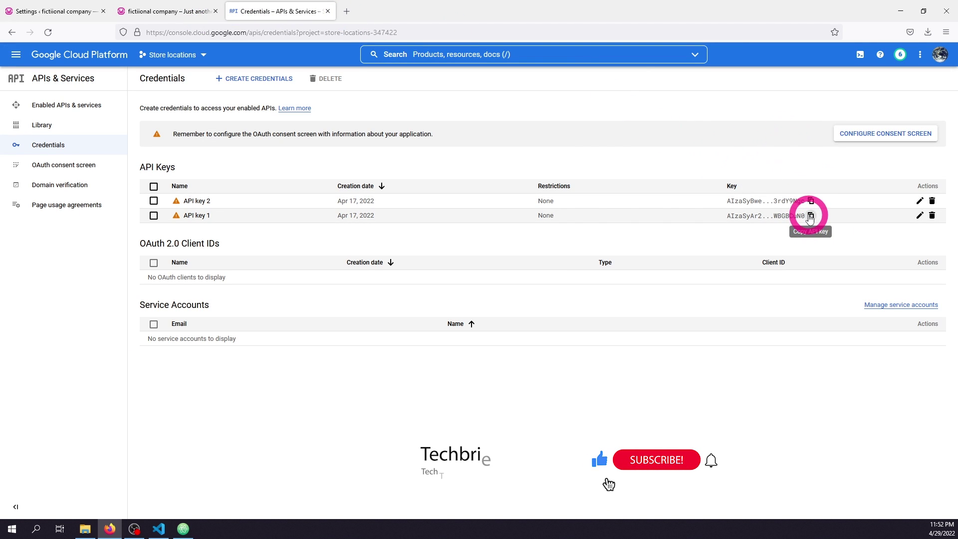
left_click(810, 216)
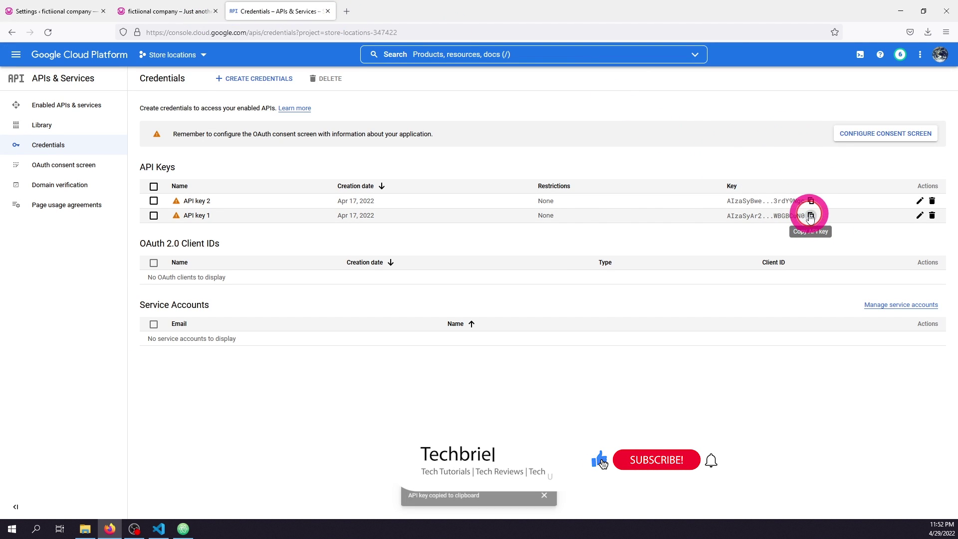
left_click(55, 20)
left_click(289, 231)
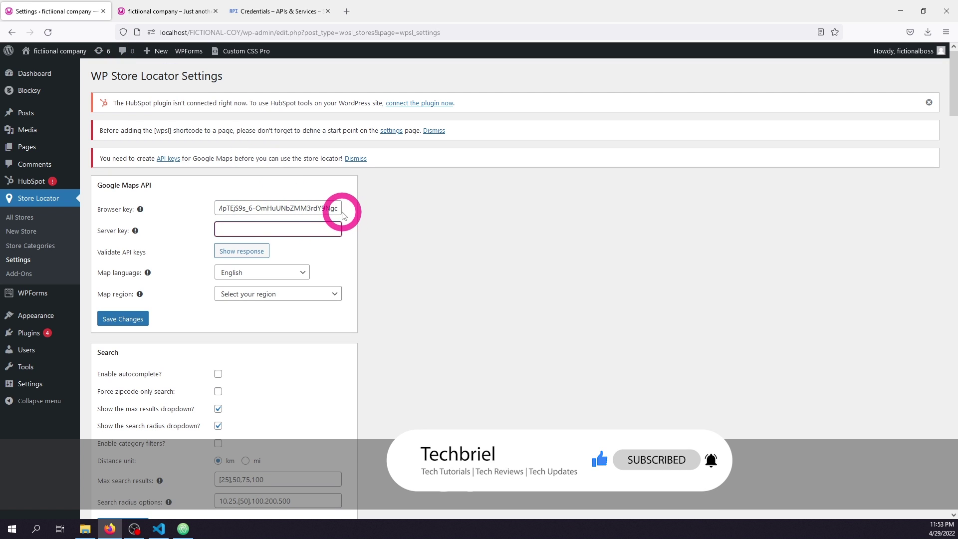
key("ctrl+v")
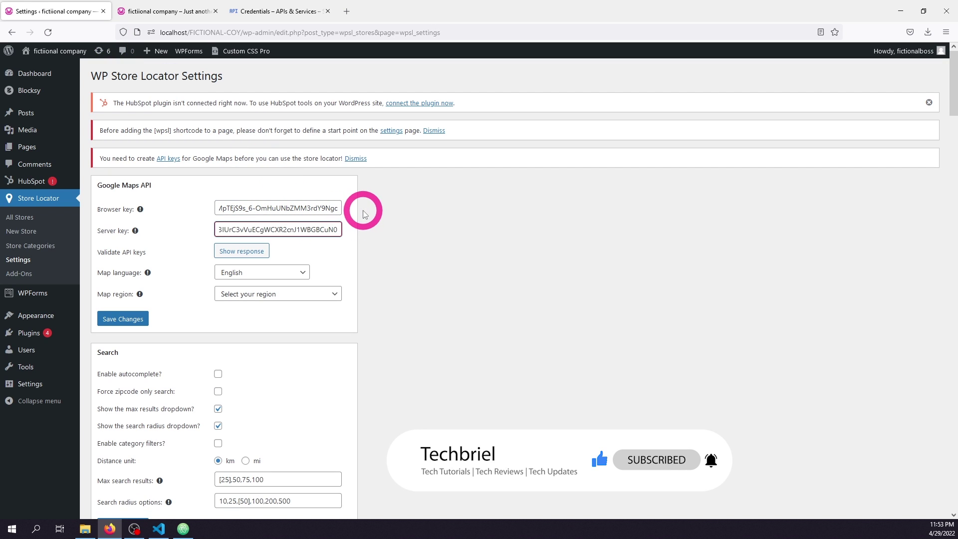
Set the map region to South Africa in the Google Maps API settings.
left_click(265, 294)
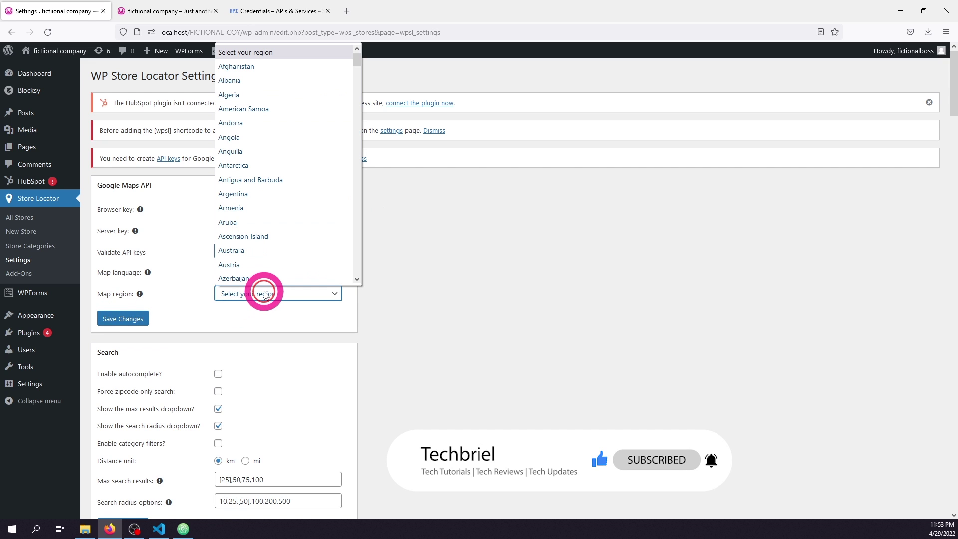
scroll(305, 220, "down", 20)
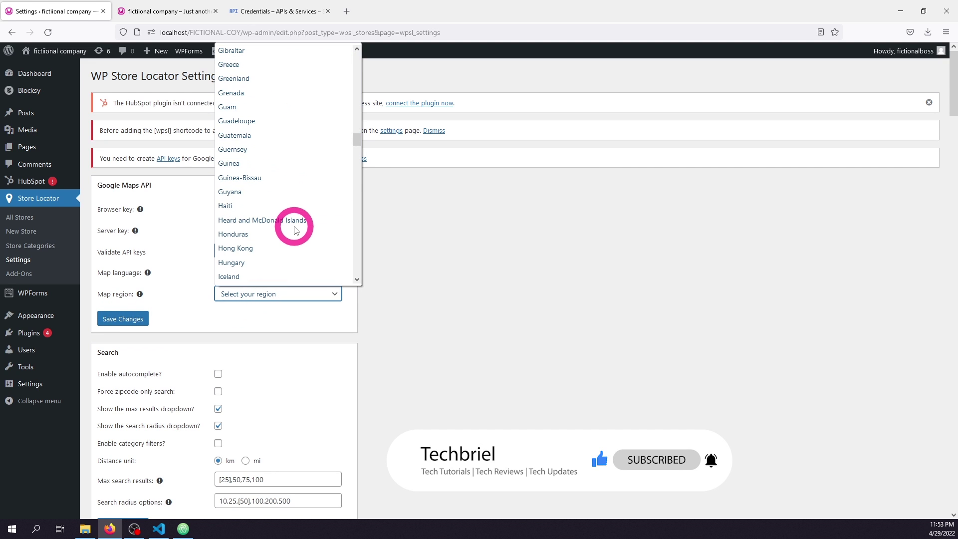
scroll(297, 230, "down", 15)
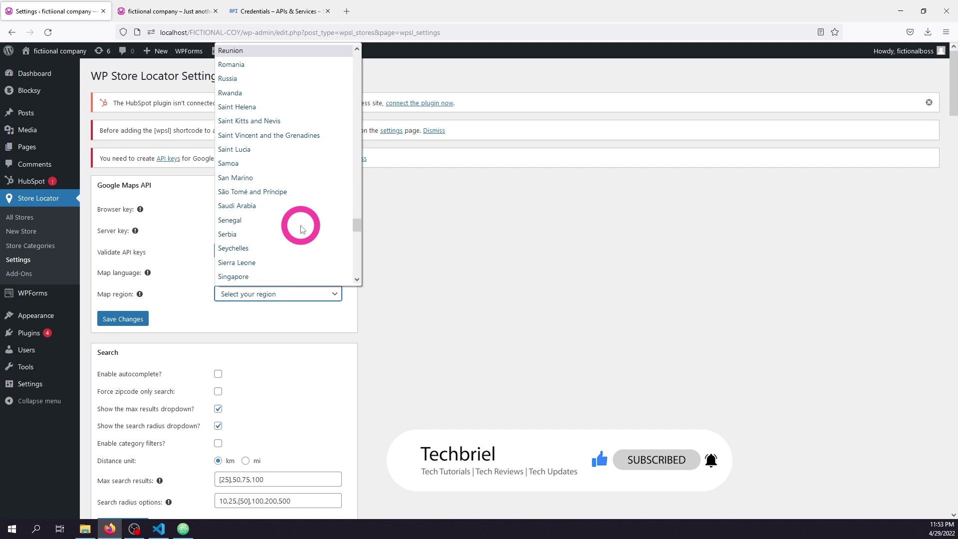
scroll(300, 227, "up", 4)
scroll(301, 229, "down", 10)
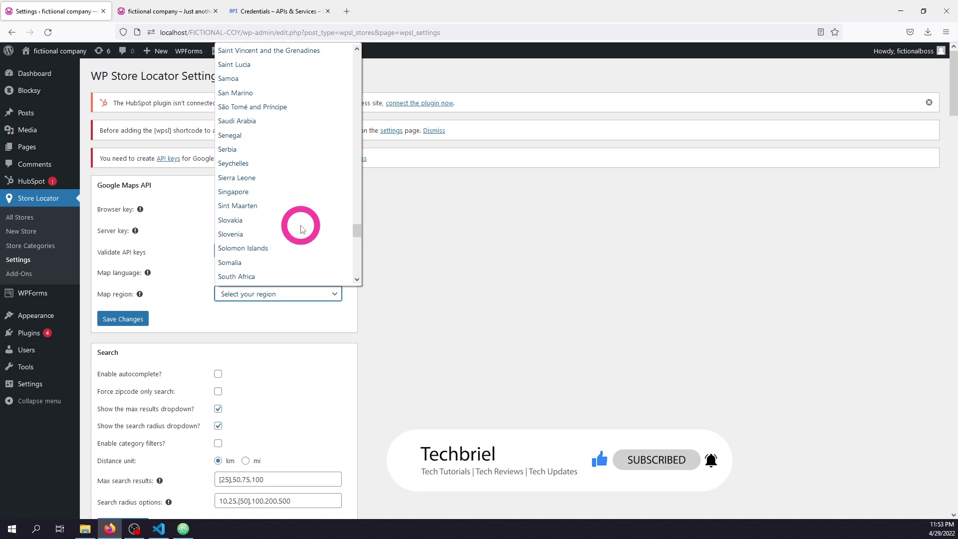
scroll(300, 214, "up", 3)
left_click(274, 249)
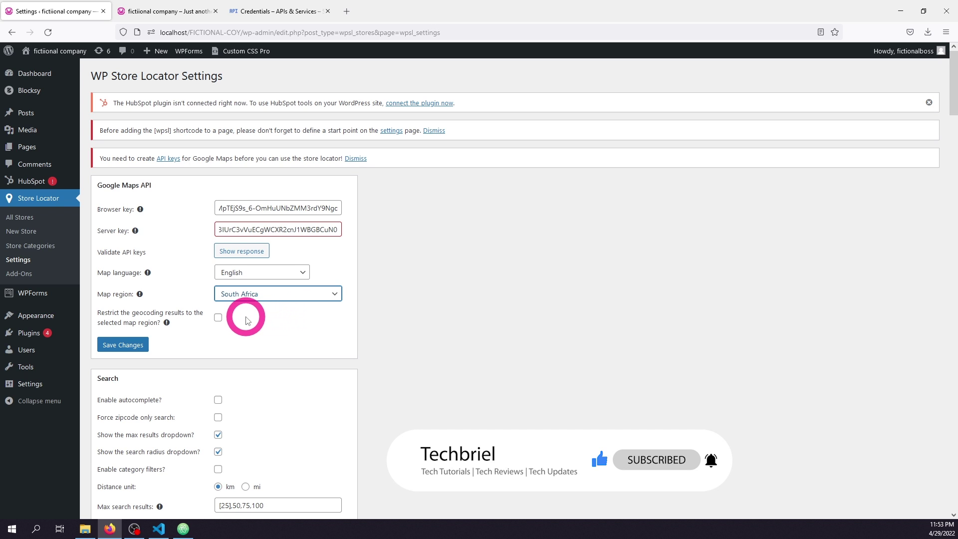
Restrict the geocoding results to the selected map region and save the settings.
left_click(218, 318)
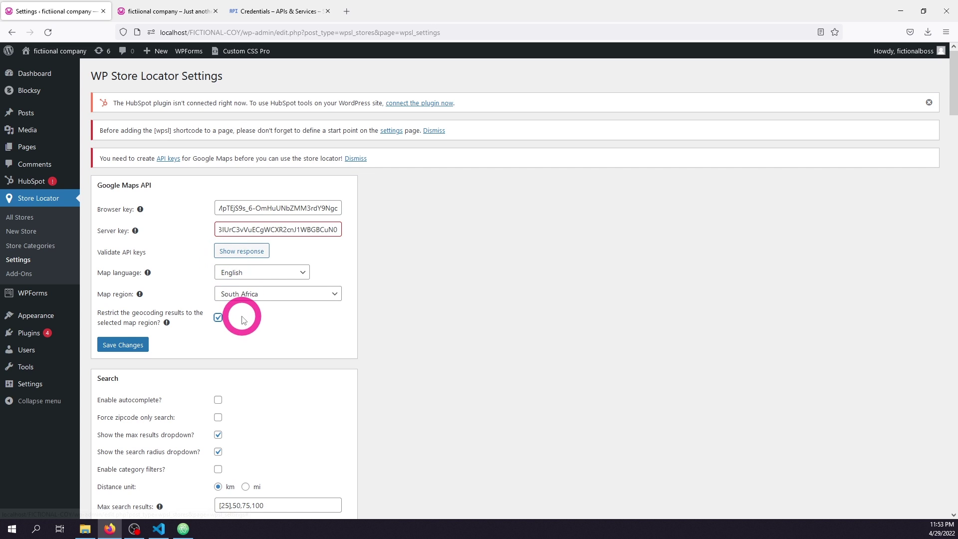
left_click(219, 318)
left_click(218, 318)
key("Return")
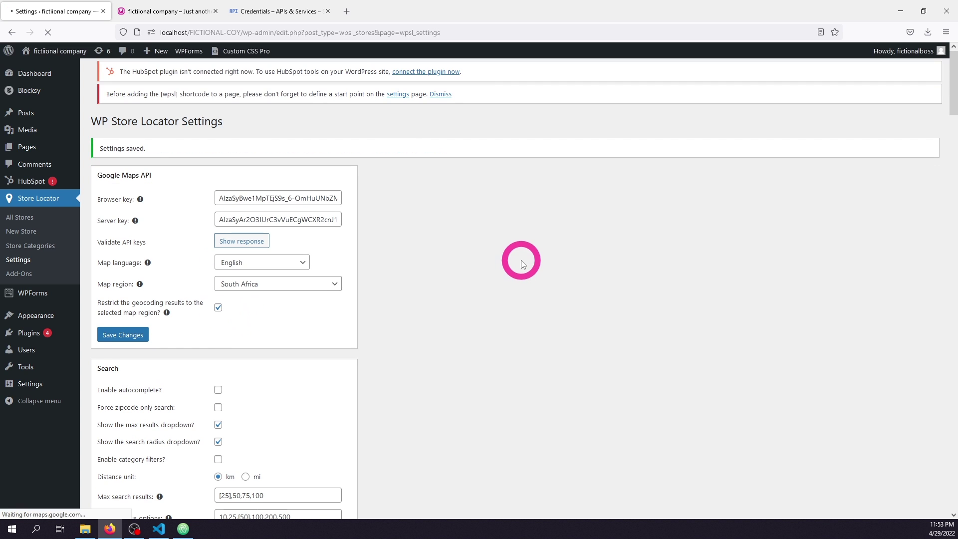
Validate the browser and server API keys and check the response for each.
left_click(245, 257)
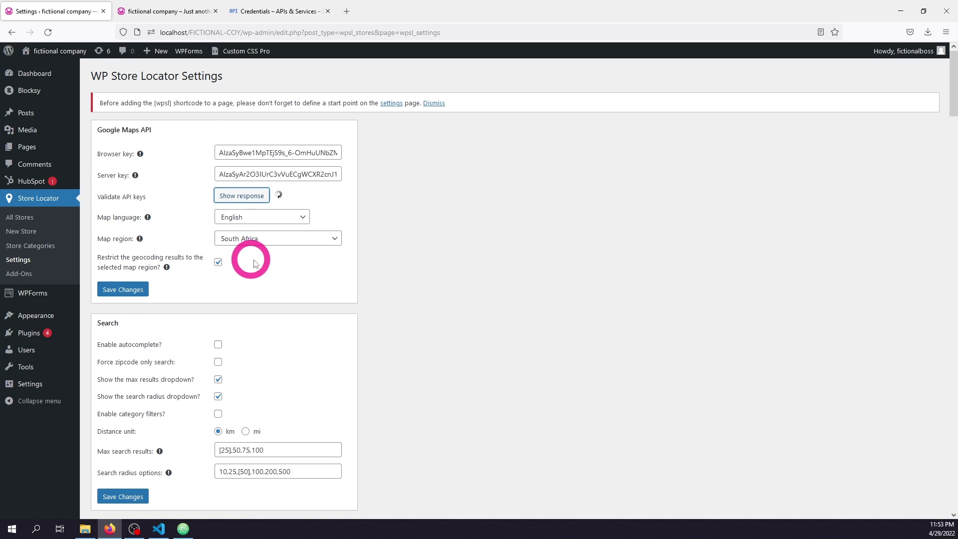
left_click(286, 207)
left_click(305, 229)
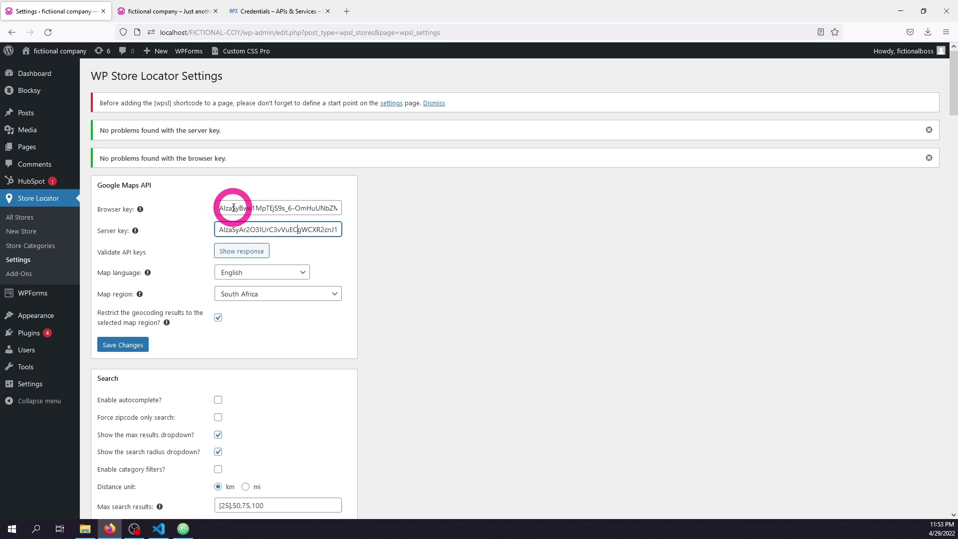
Choose the suggested Pretoria location as the map's start point and save the settings.
scroll(439, 280, "down", 5)
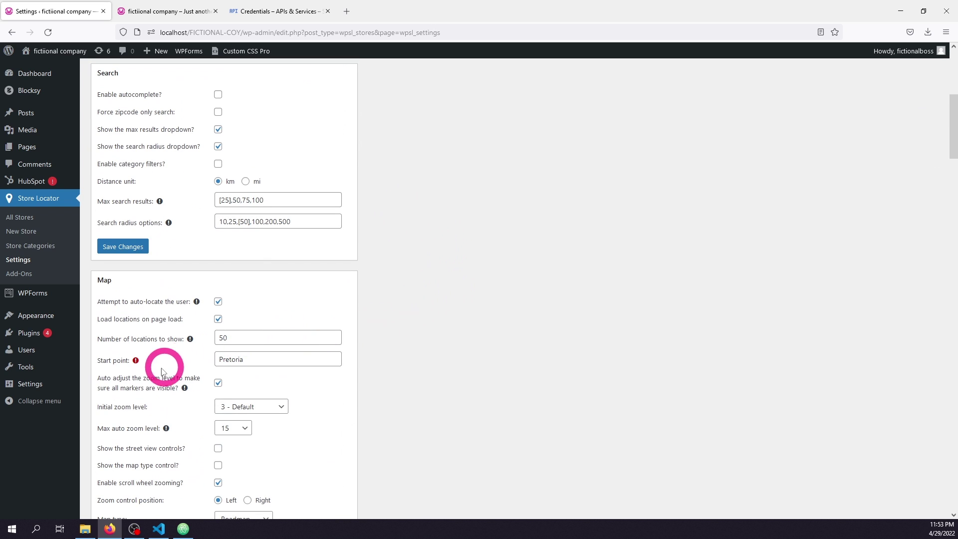
left_click(250, 360)
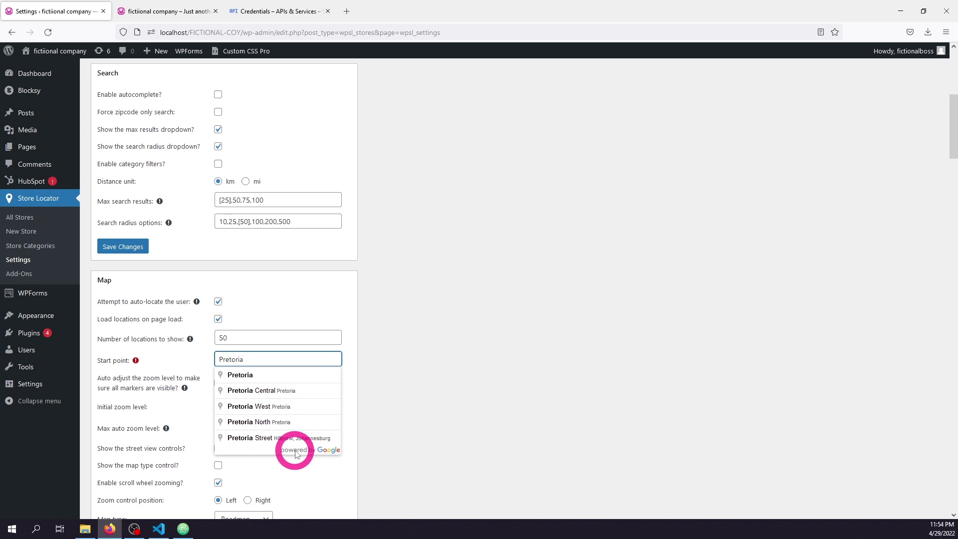
left_click(245, 376)
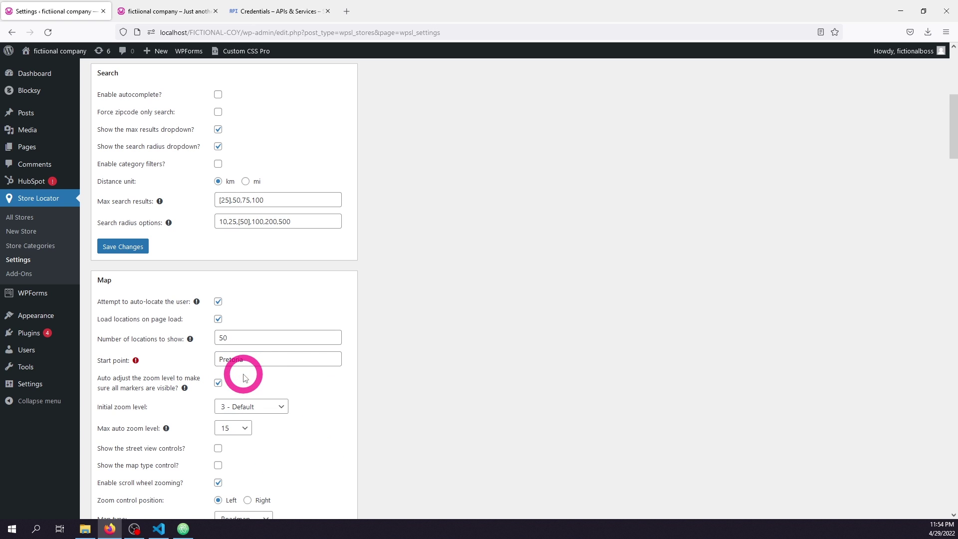
scroll(325, 342, "down", 6)
scroll(392, 352, "down", 4)
left_click(122, 322)
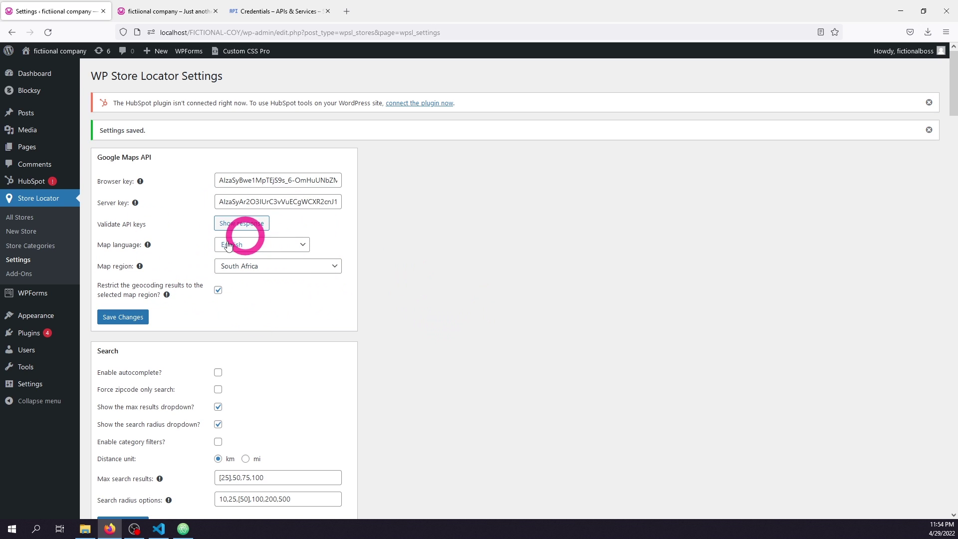
Open the store locator page in the page editor and preview it in a new tab.
left_click(33, 152)
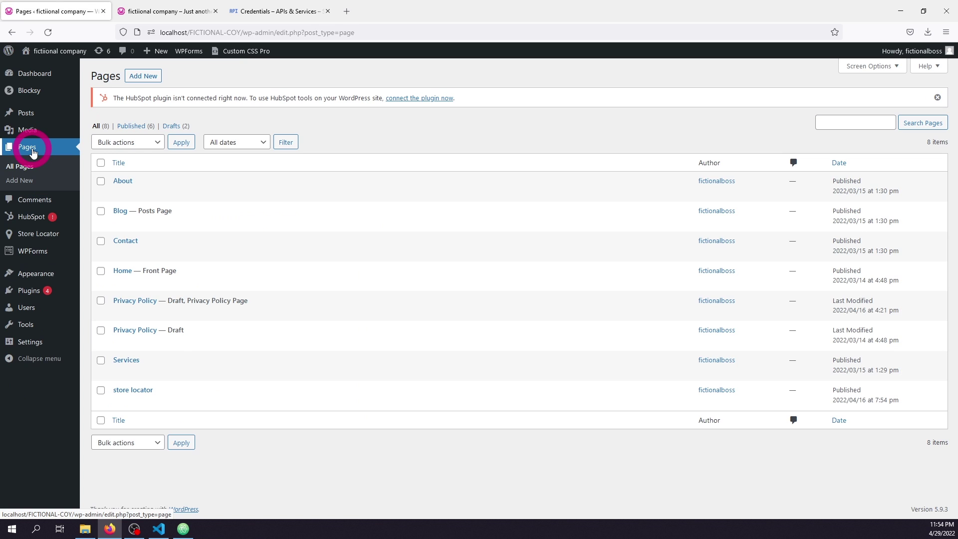
left_click(142, 390)
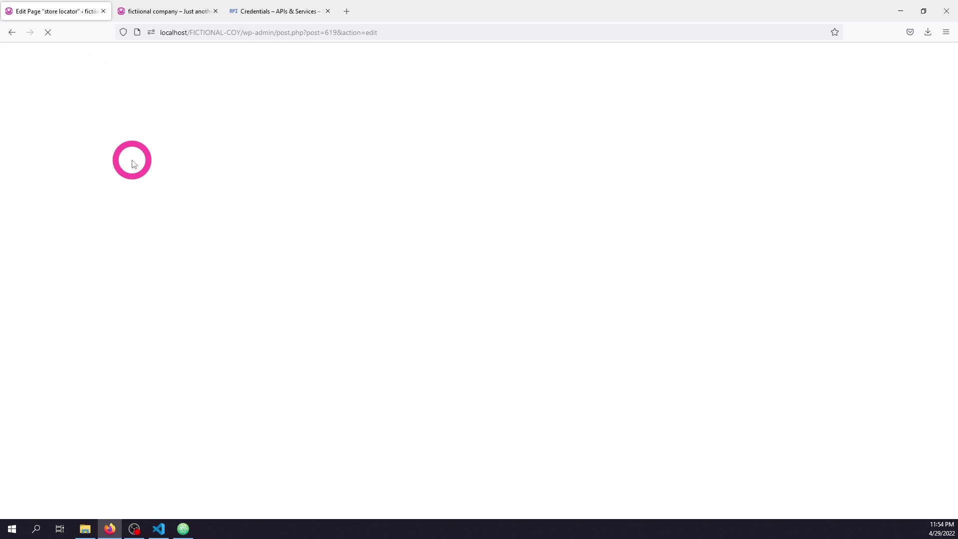
left_click(812, 57)
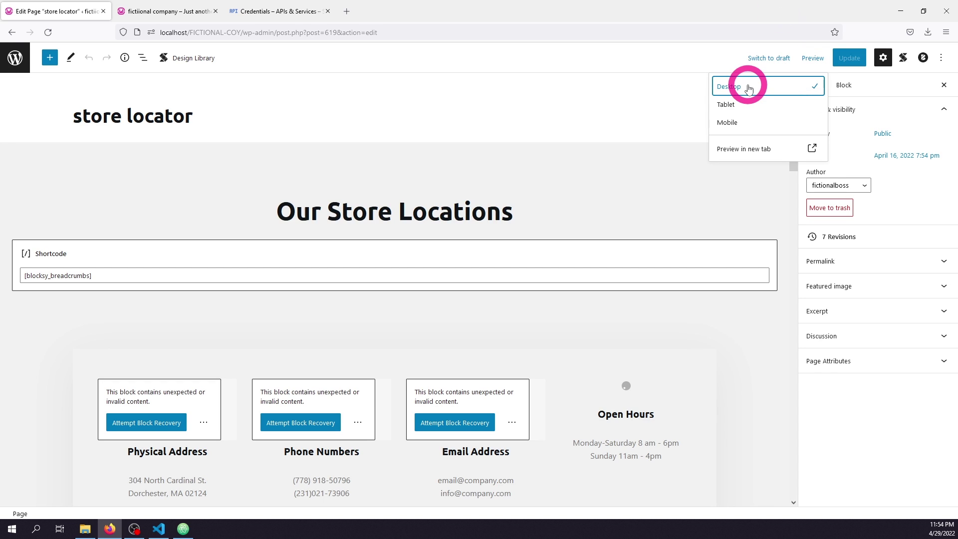
left_click(743, 149)
scroll(480, 248, "up", 4)
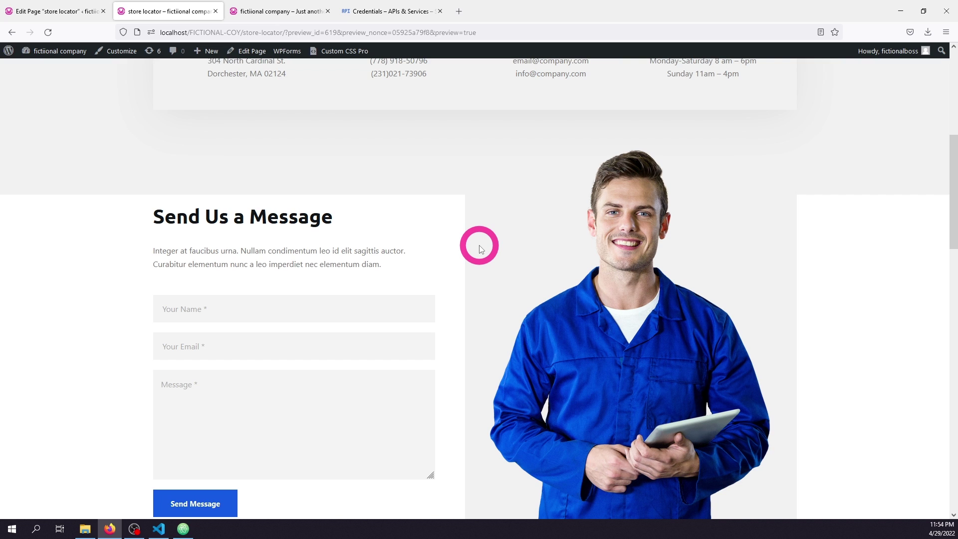
Add a Shortcode block below the breadcrumbs shortcode and copy the [wpsl] shortcode from the WP Store Locator documentation.
left_click(109, 17)
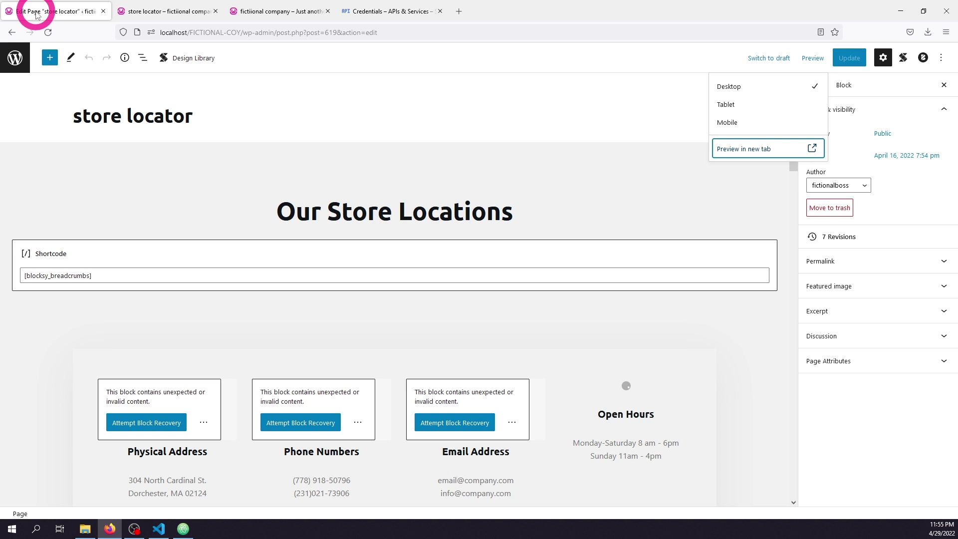
left_click(434, 307)
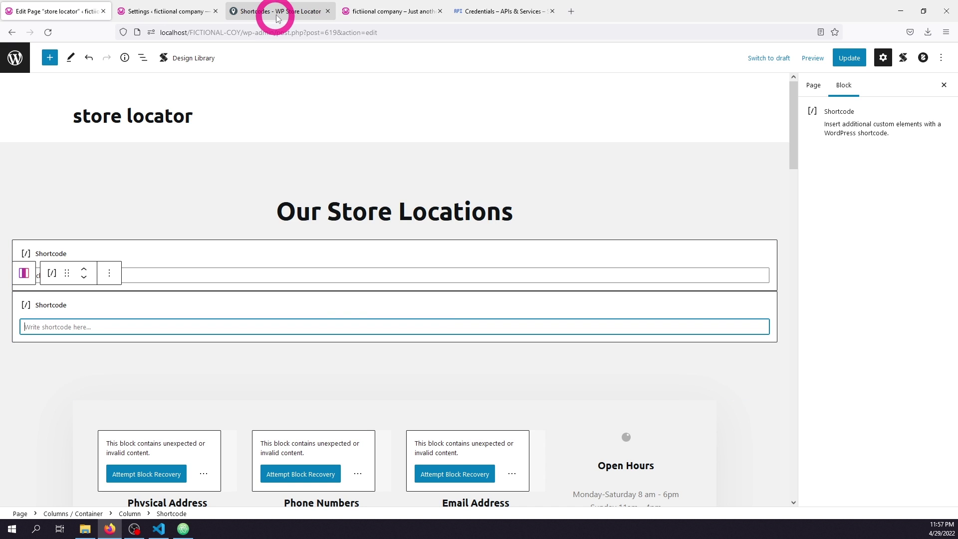
left_click(279, 14)
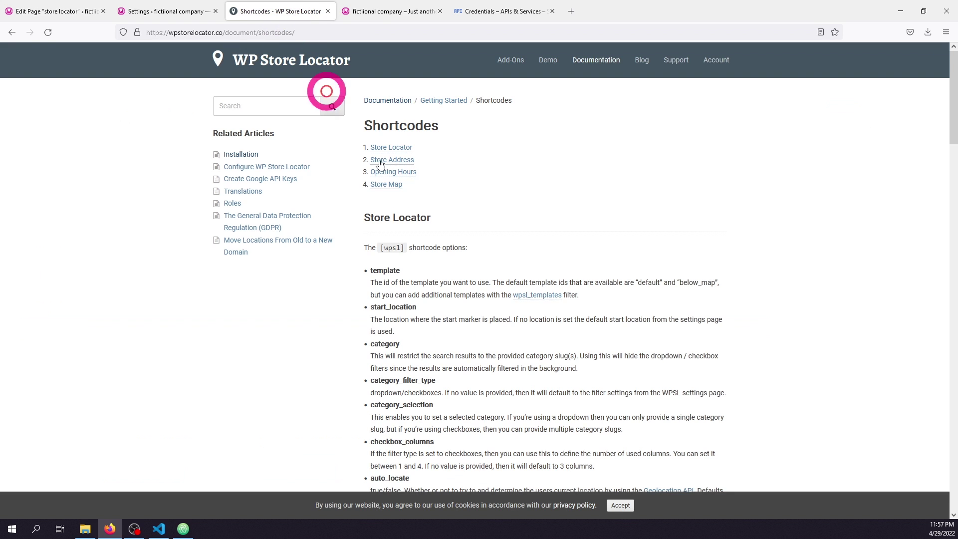
left_click_drag(402, 247, 381, 250)
key("ctrl+c")
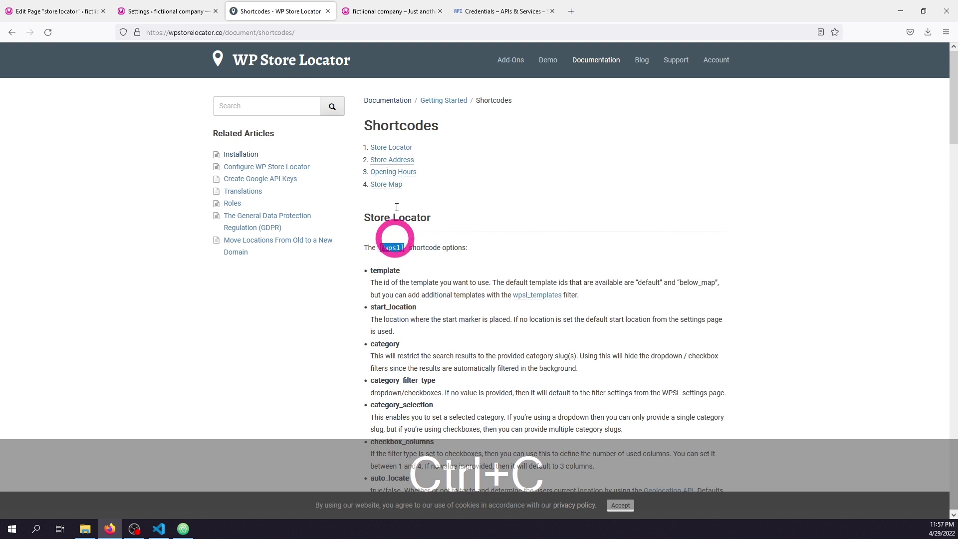
Paste [wpsl] into the empty Shortcode block and update the store locator page.
left_click(75, 12)
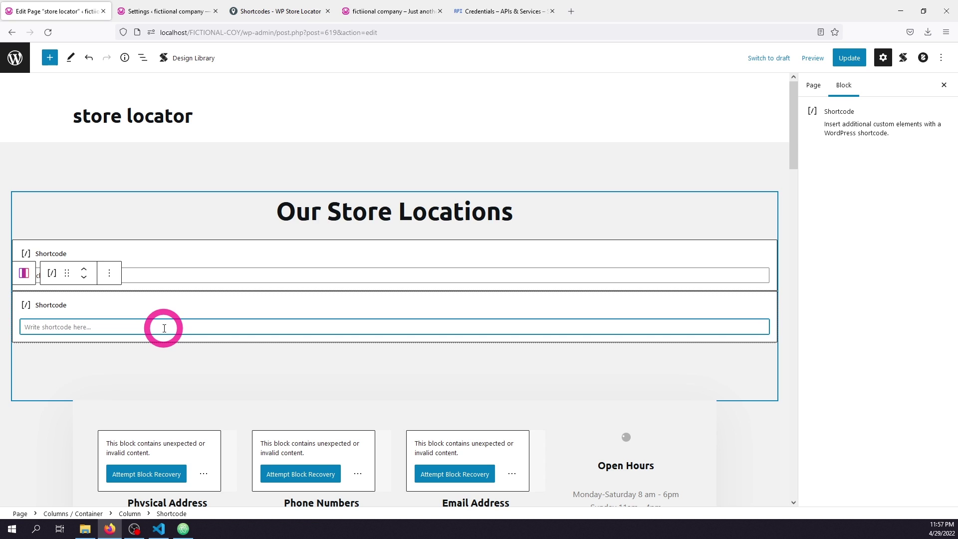
right_click(164, 328)
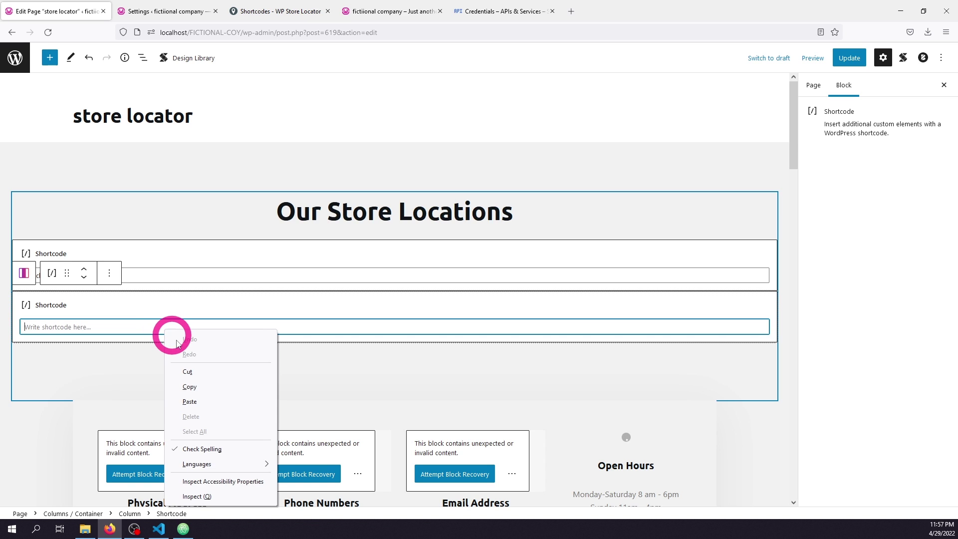
left_click(198, 407)
left_click(849, 57)
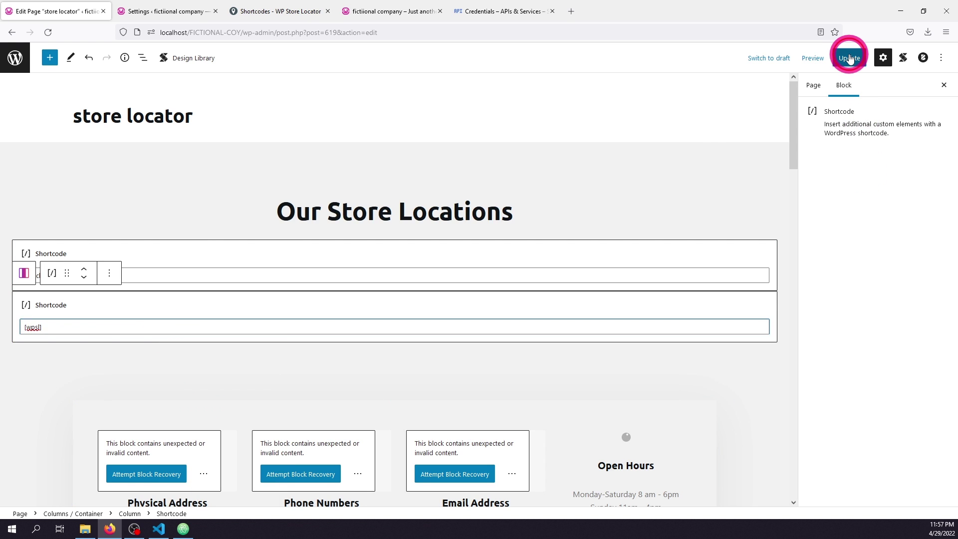
left_click(715, 144)
Open the Store Locator page on the live website and examine the map and search form.
left_click(391, 11)
left_click(491, 195)
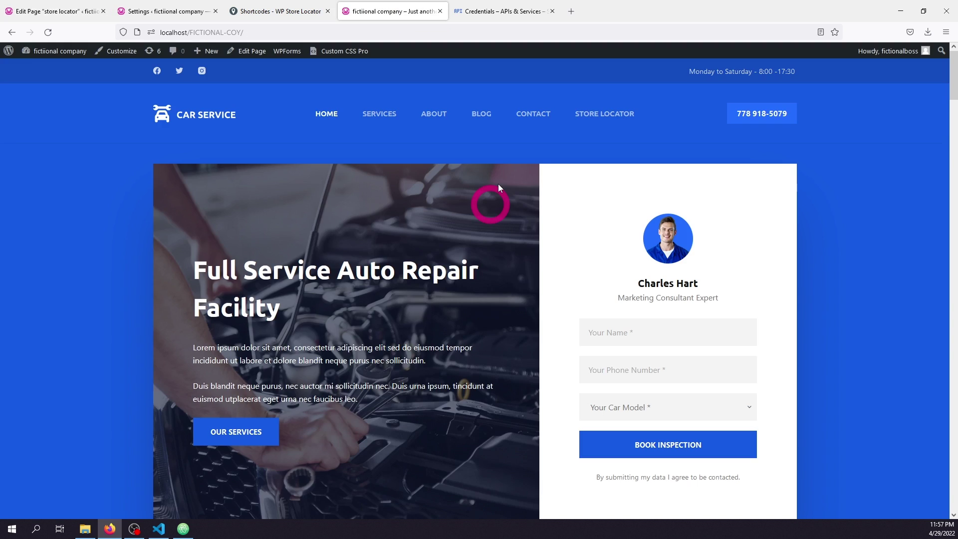
left_click(610, 115)
left_click(609, 120)
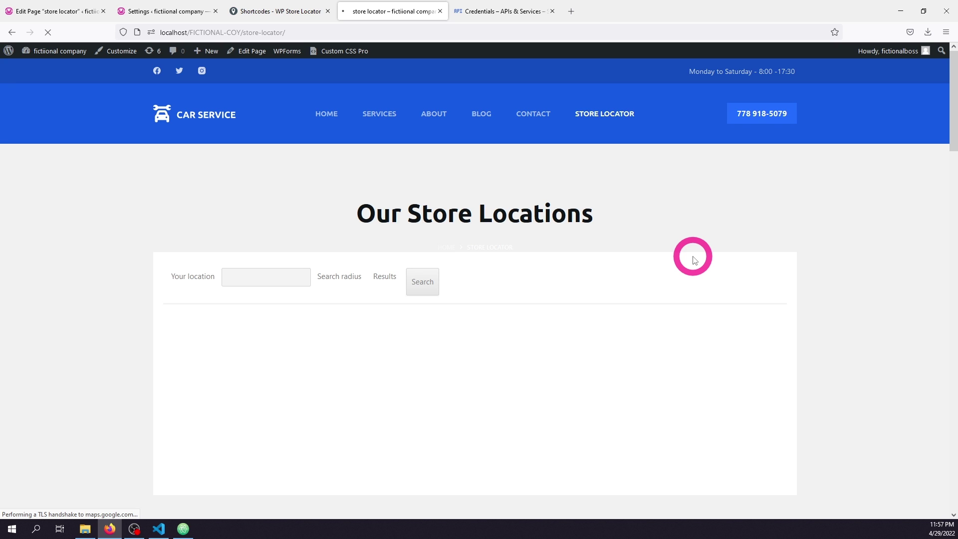
scroll(300, 235, "down", 2)
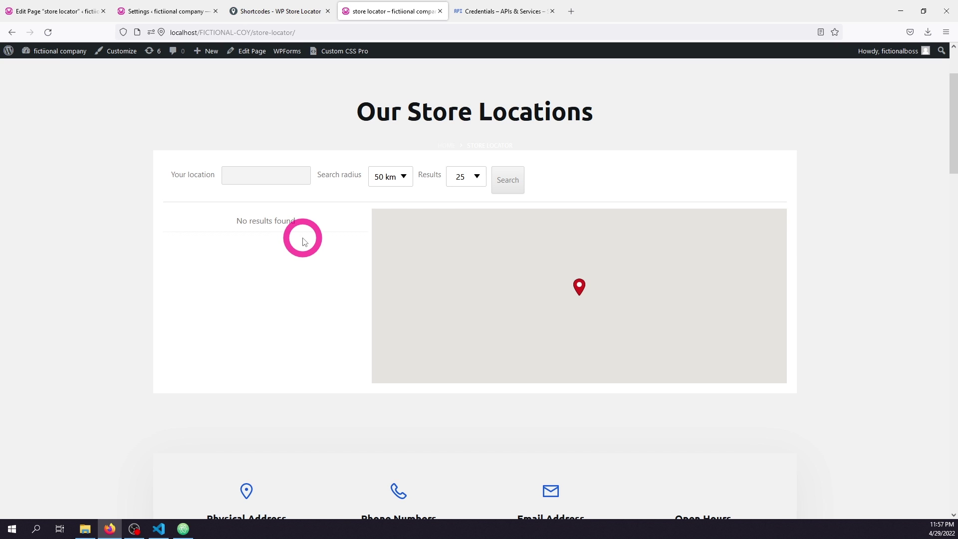
Open the list of stores in the WordPress admin and start a new store entry.
left_click_drag(304, 241, 235, 268)
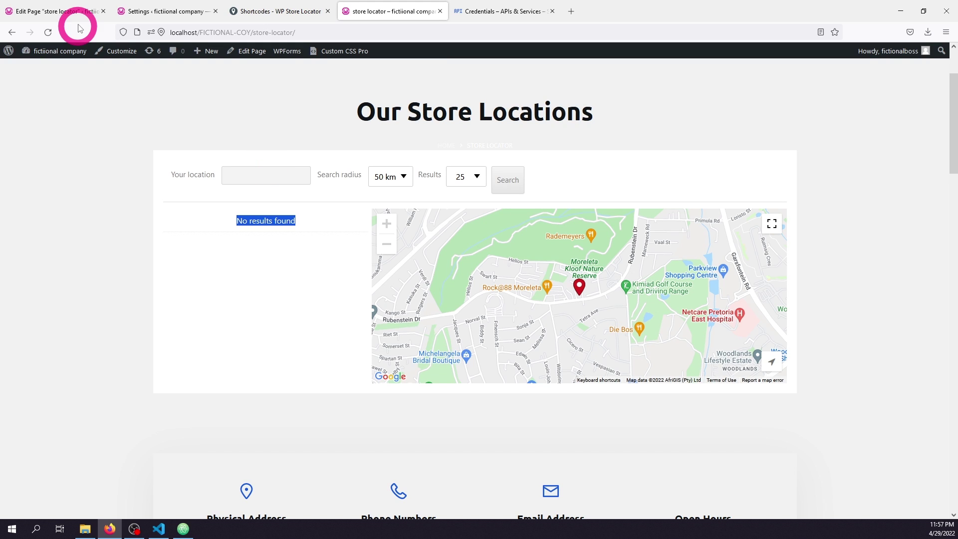
left_click(166, 8)
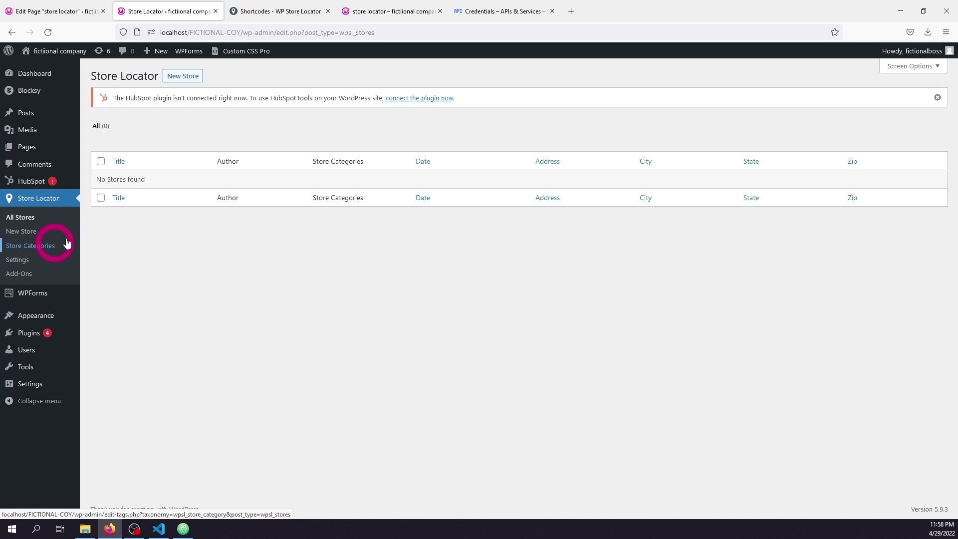
left_click(190, 80)
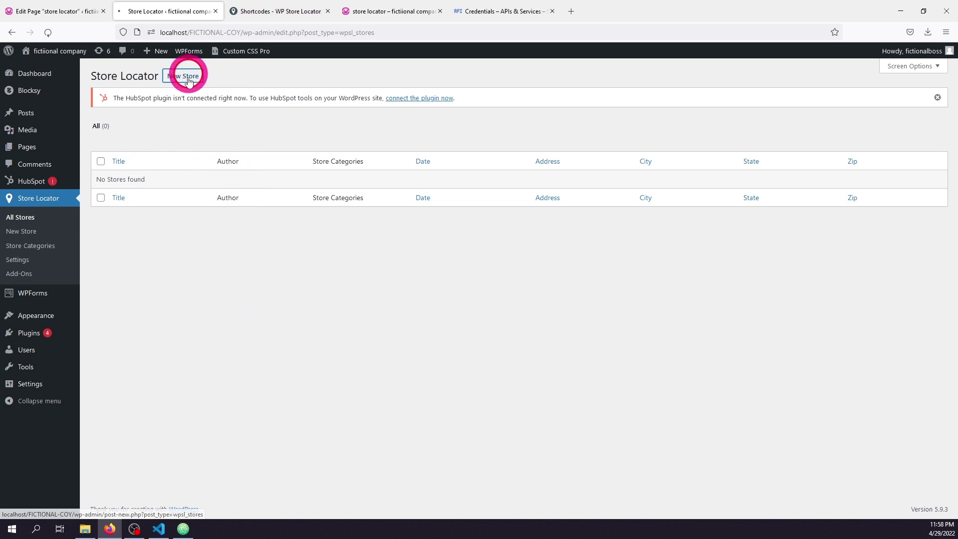
left_click(402, 9)
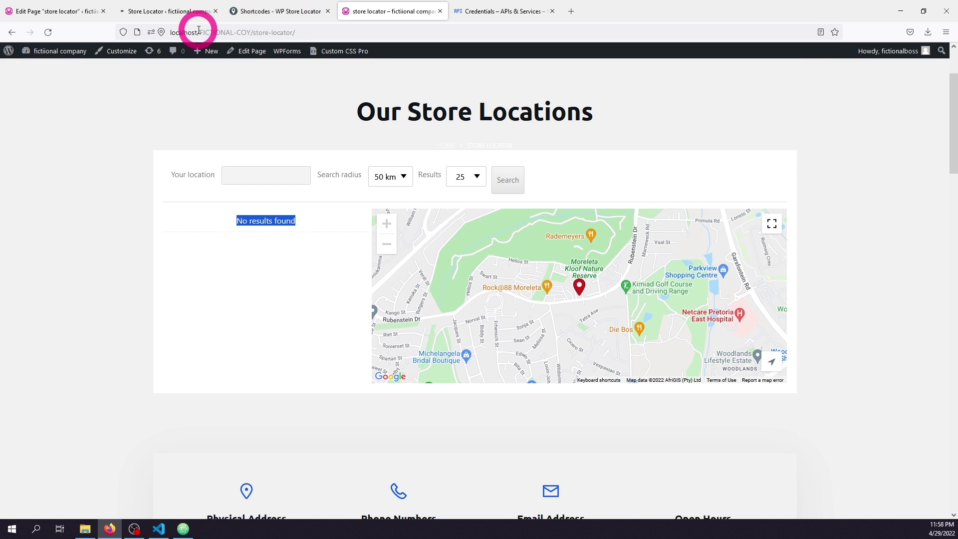
left_click(195, 11)
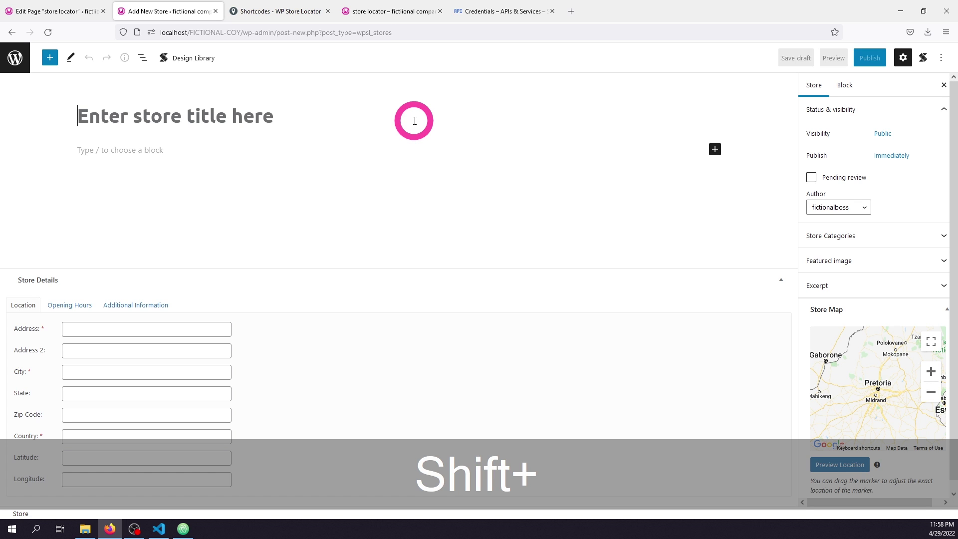
Title the new store "Store one Menlyn" and enter "Store details" as its description.
type("H")
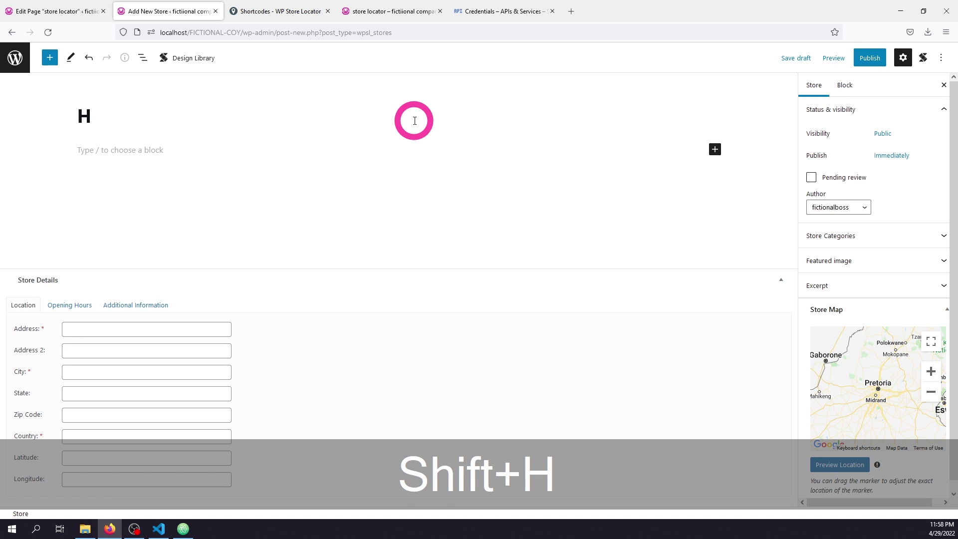
key("shift")
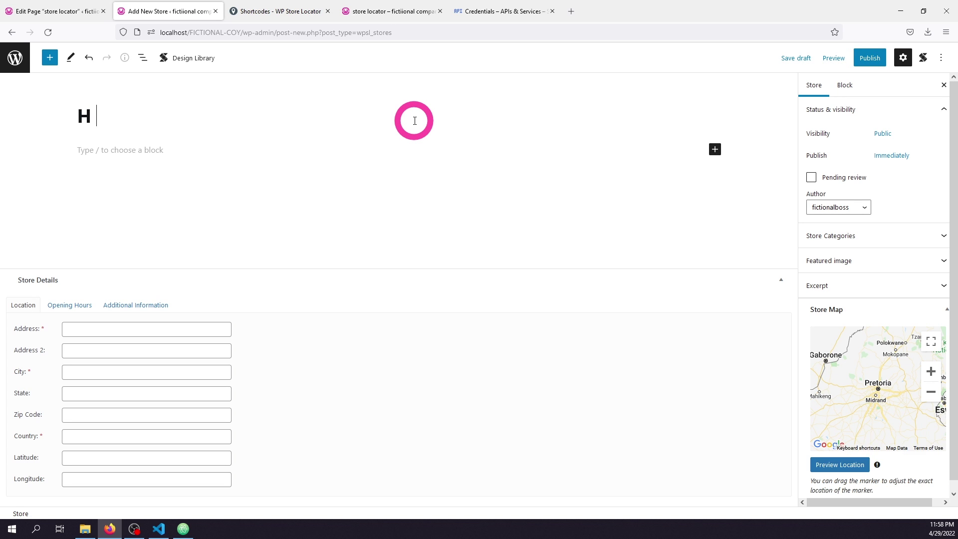
key("BackSpace")
type("Store one Menl")
key("BackSpace")
type("nlyn")
left_click(187, 150)
type("Store details")
Paste the store's street address into its location details and move the postal code out of it into the Zip Code field.
left_click(176, 329)
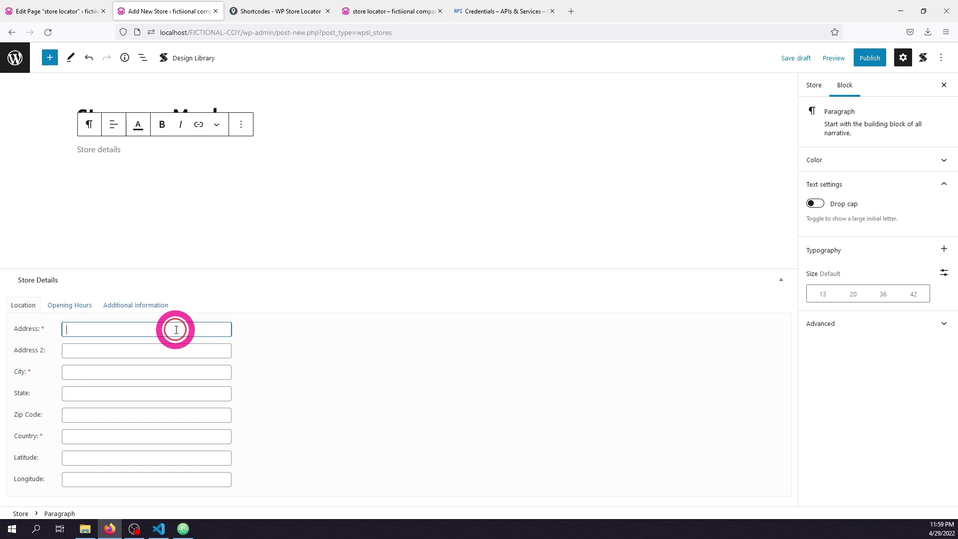
key("ctrl+v")
left_click(150, 372)
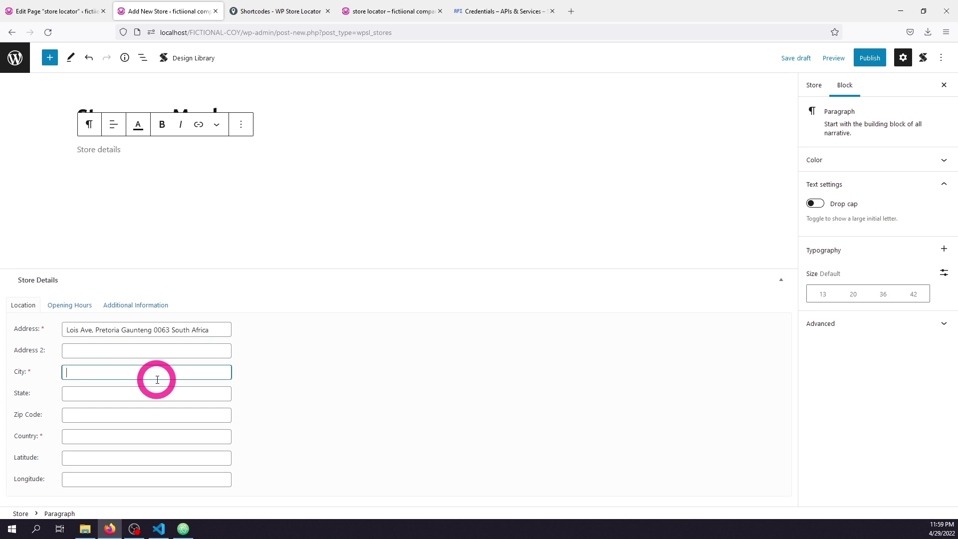
double_click(161, 330)
key("ctrl+x")
left_click(94, 415)
key("ctrl+v")
Set the store's city to Pretoria, state to Guateng and country to South Africa.
left_click(86, 372)
type("Pretoria")
left_click(94, 393)
type("Guateng")
left_click(101, 435)
type("South africa")
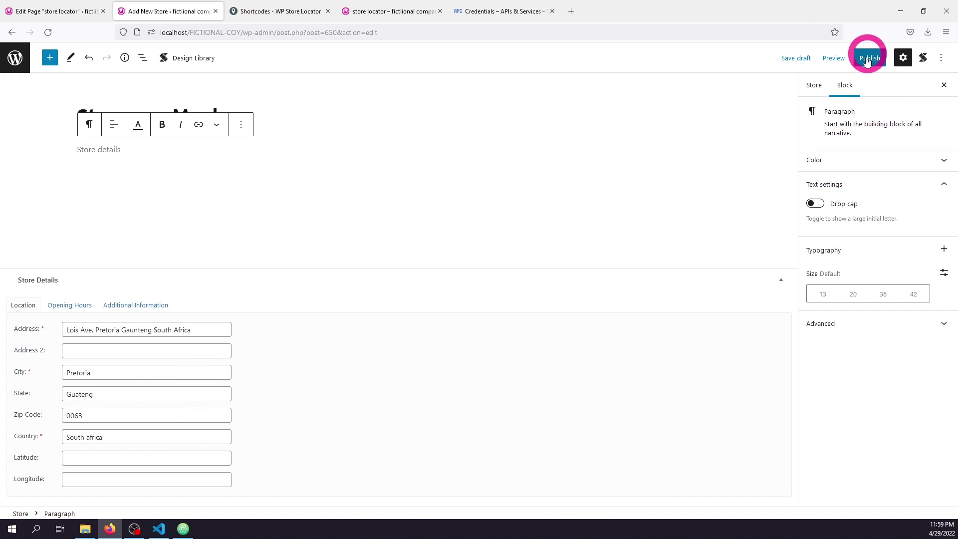
Preview the store's location on the Store Map to fill in its latitude and longitude, and check the address against them.
left_click(818, 85)
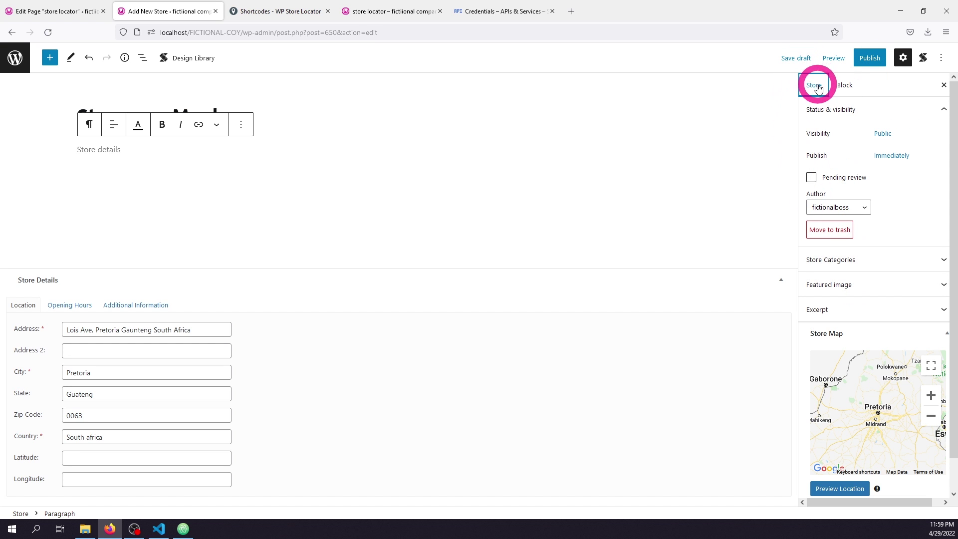
left_click(842, 489)
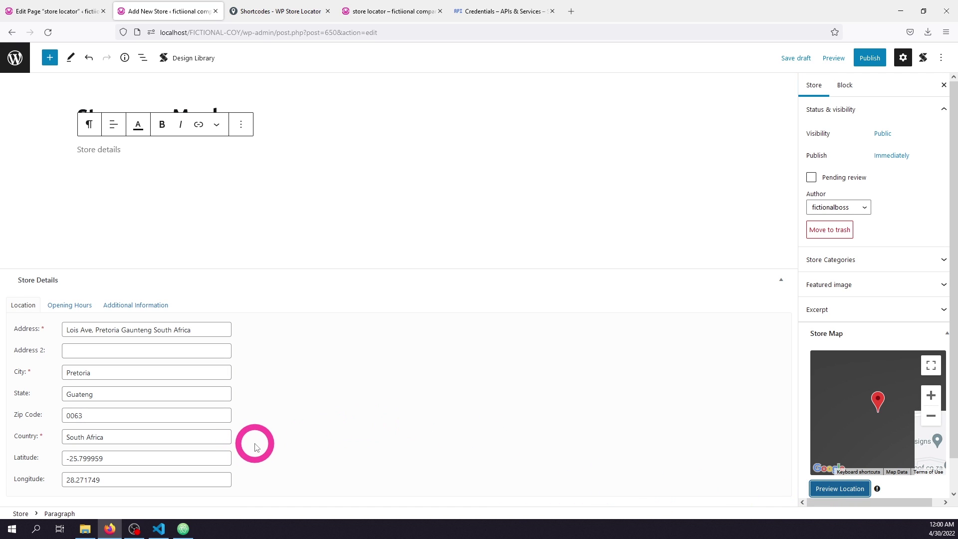
left_click_drag(211, 328, 64, 330)
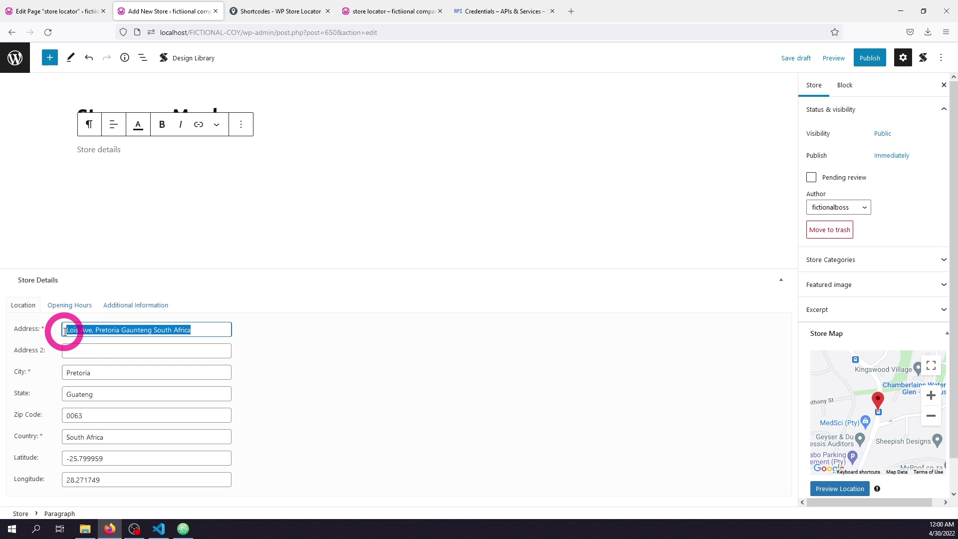
left_click(114, 457)
key("ctrl+a")
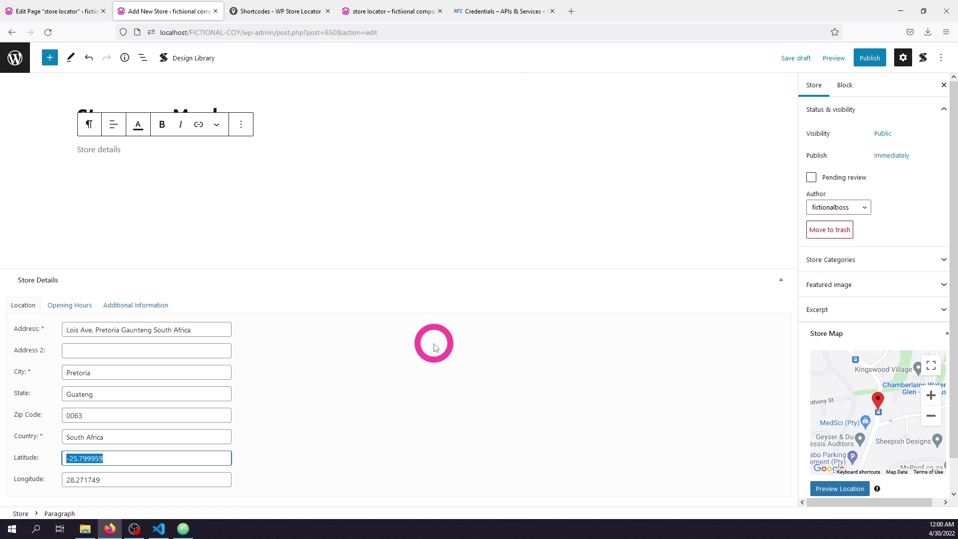
Review the store's opening hours and additional information, and publish the store.
left_click(377, 7)
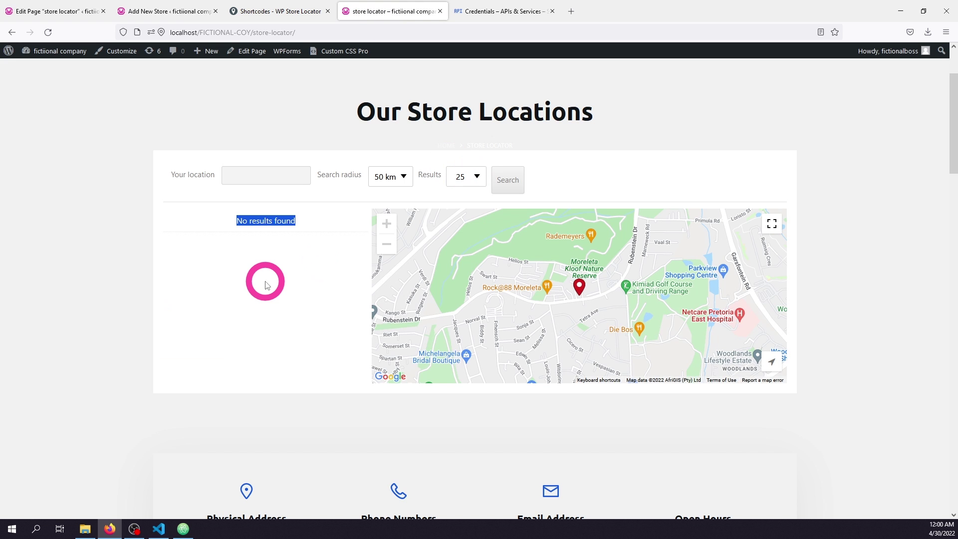
left_click(156, 11)
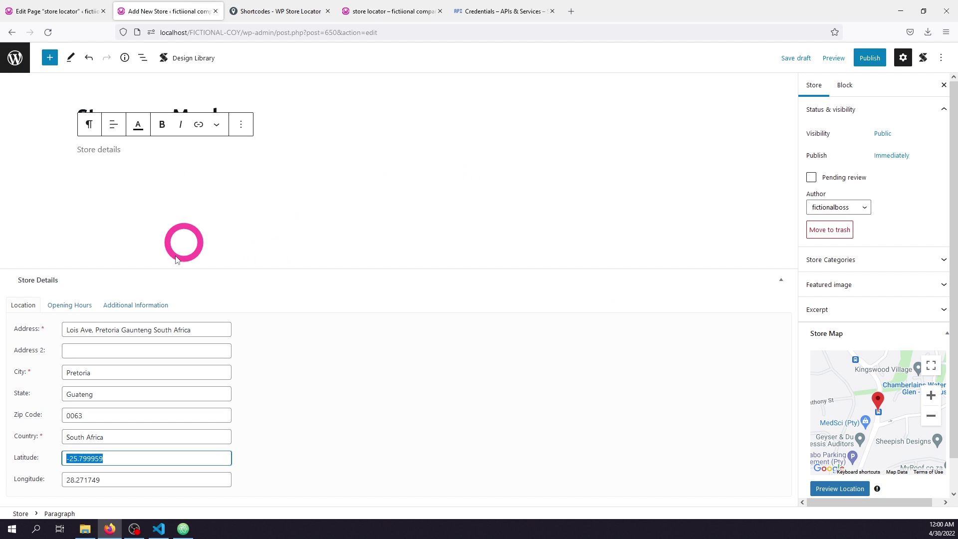
left_click(77, 312)
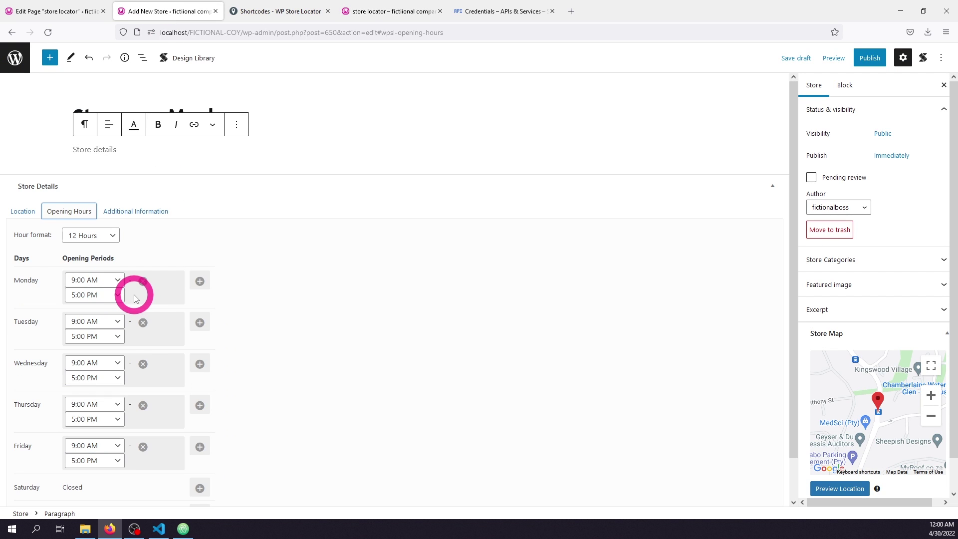
left_click(135, 210)
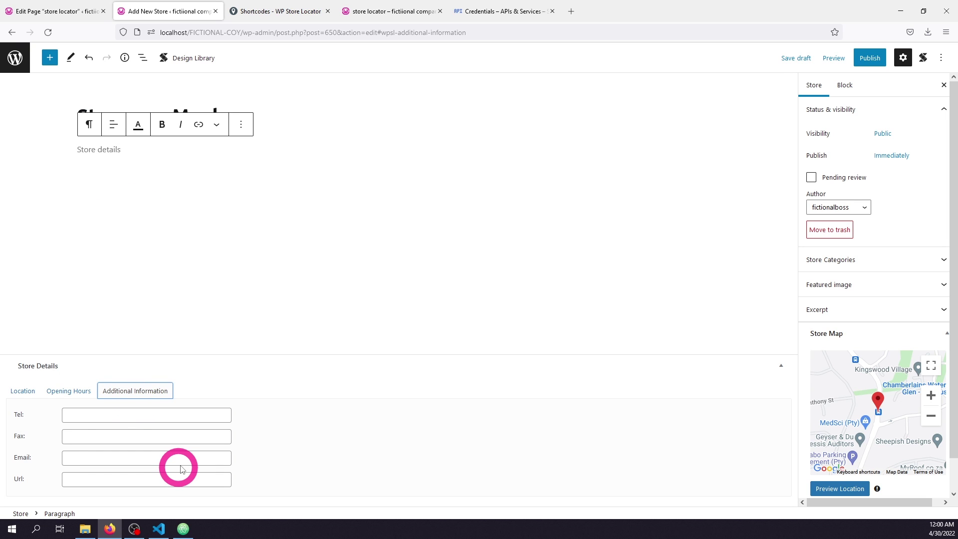
left_click(22, 390)
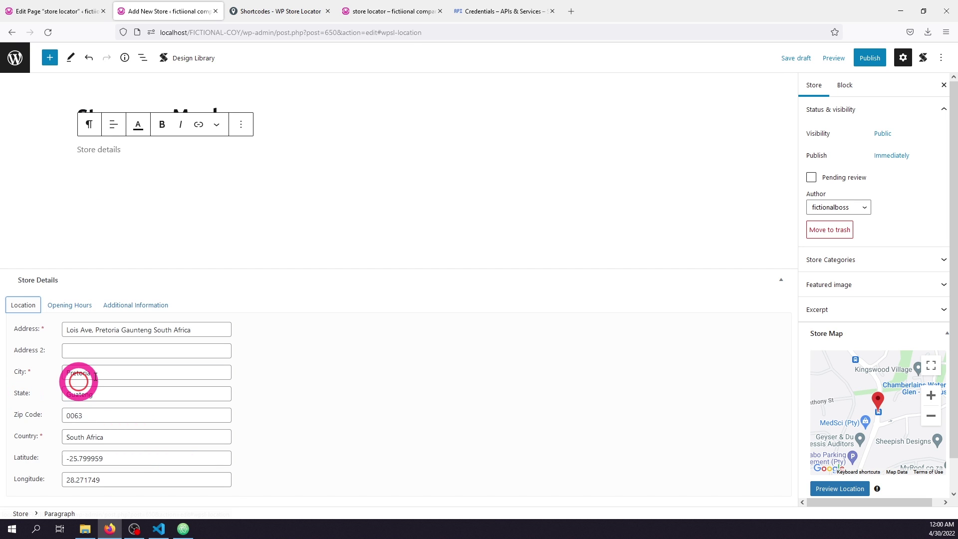
left_click(870, 58)
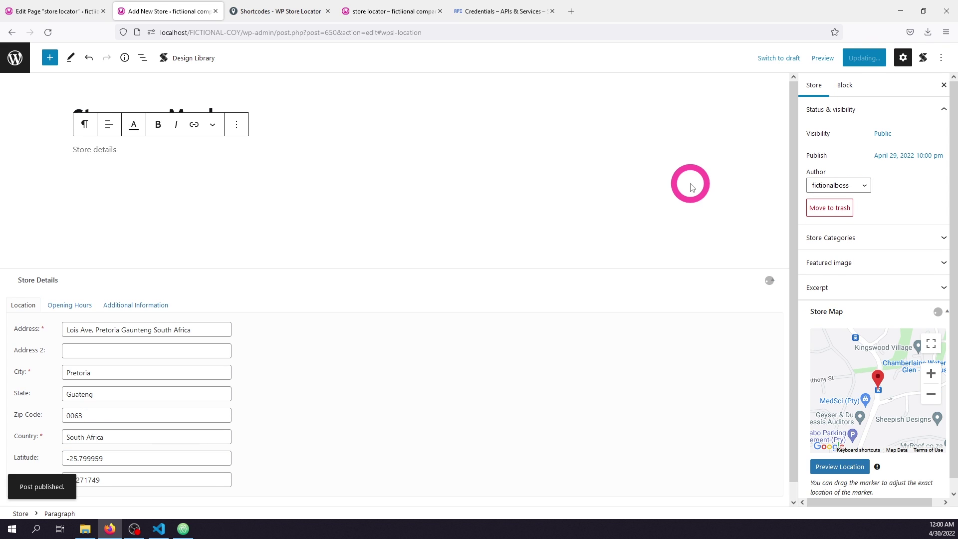
Reload the live Store Locator page and examine the listing and map marker of the published store.
left_click(391, 11)
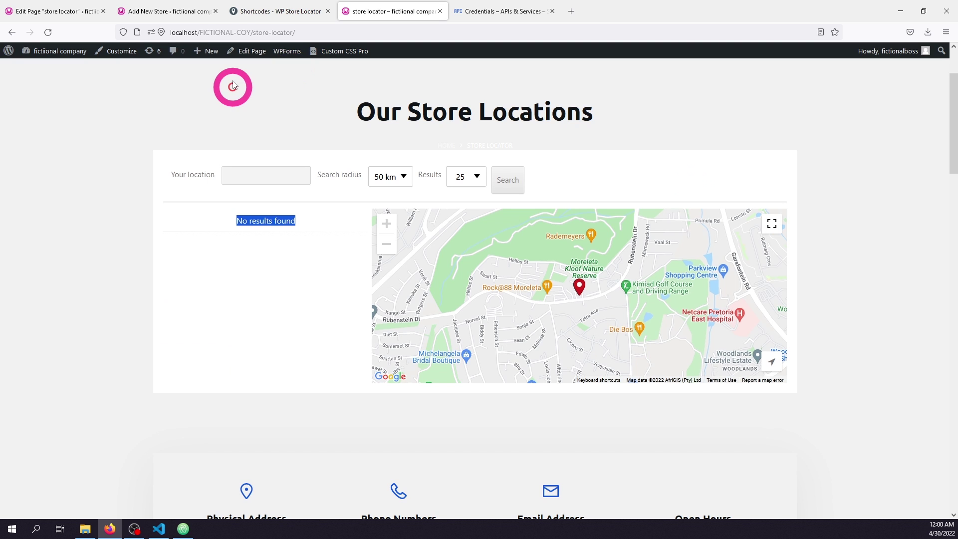
key("F5")
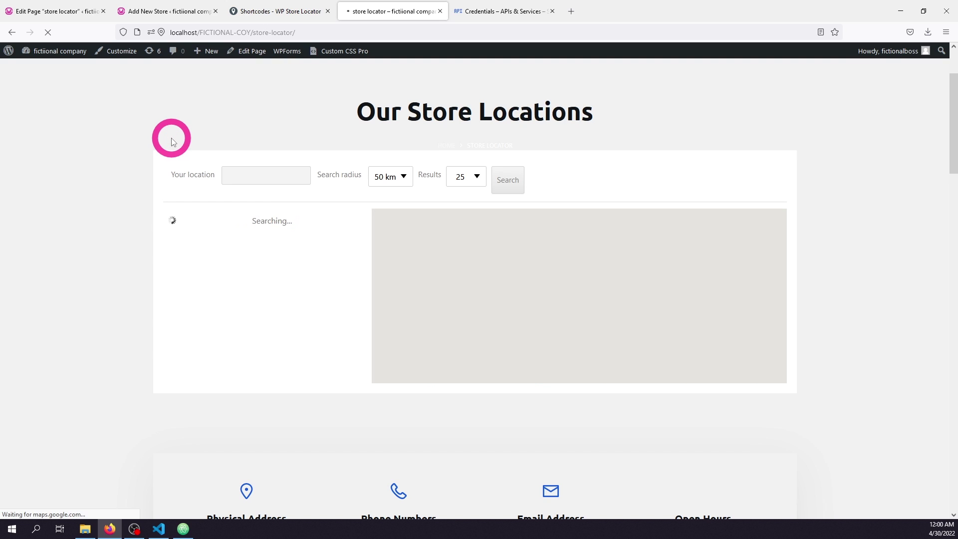
left_click_drag(171, 141, 226, 274)
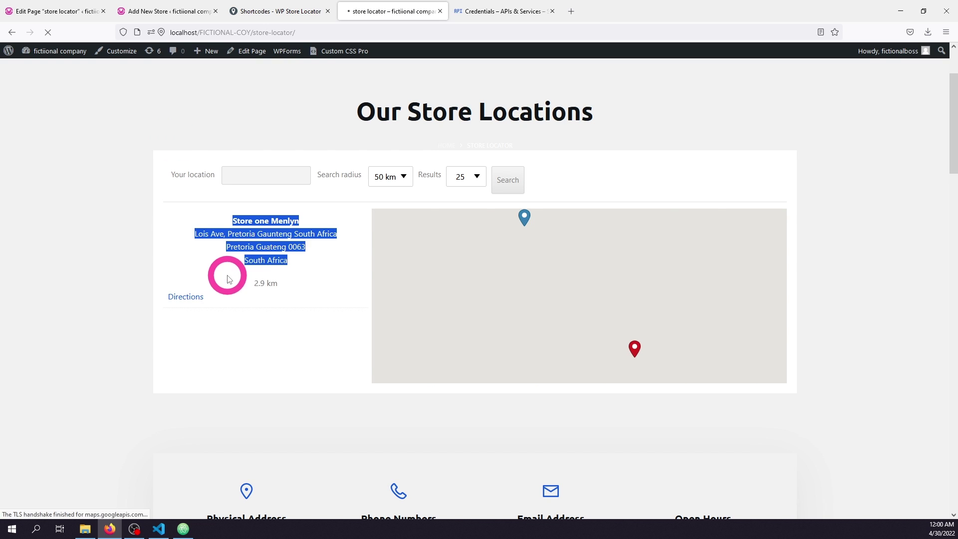
left_click(272, 175)
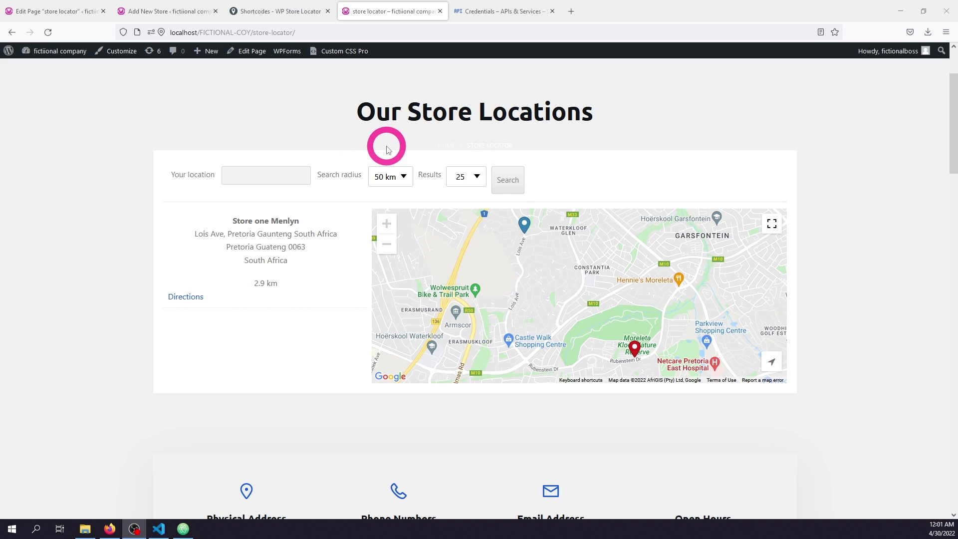
left_click_drag(230, 220, 287, 302)
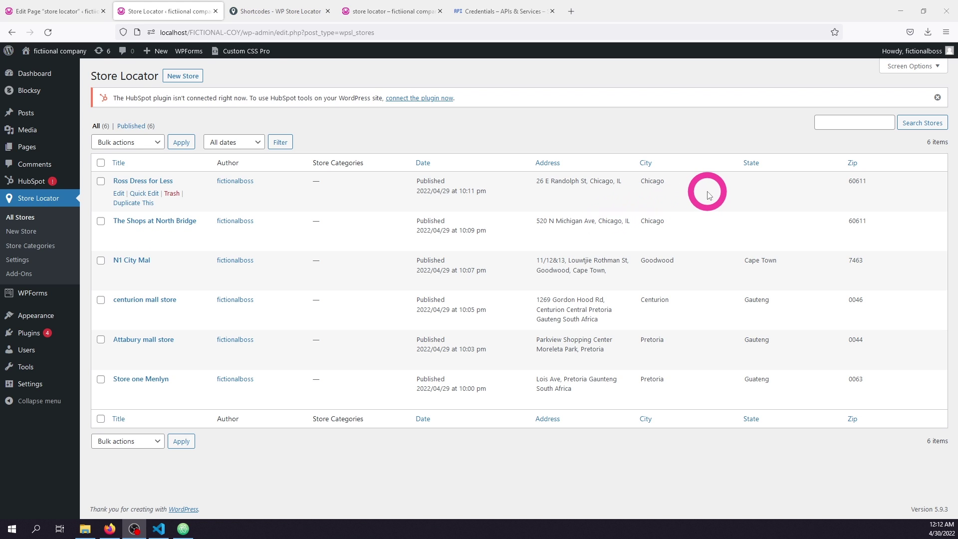
Review the published stores in the admin list and reload the live Store Locator page to examine which ones it shows.
left_click_drag(296, 241, 103, 185)
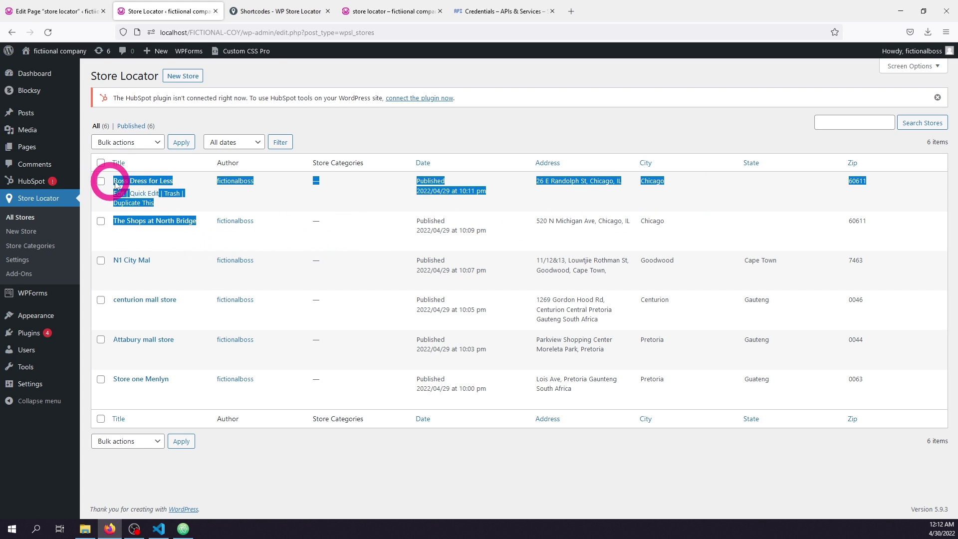
left_click(316, 201)
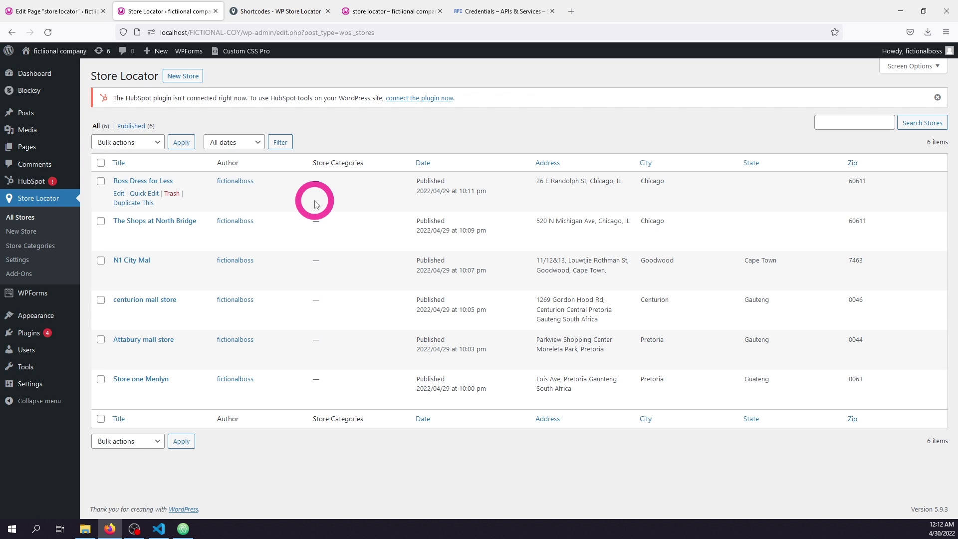
left_click(399, 10)
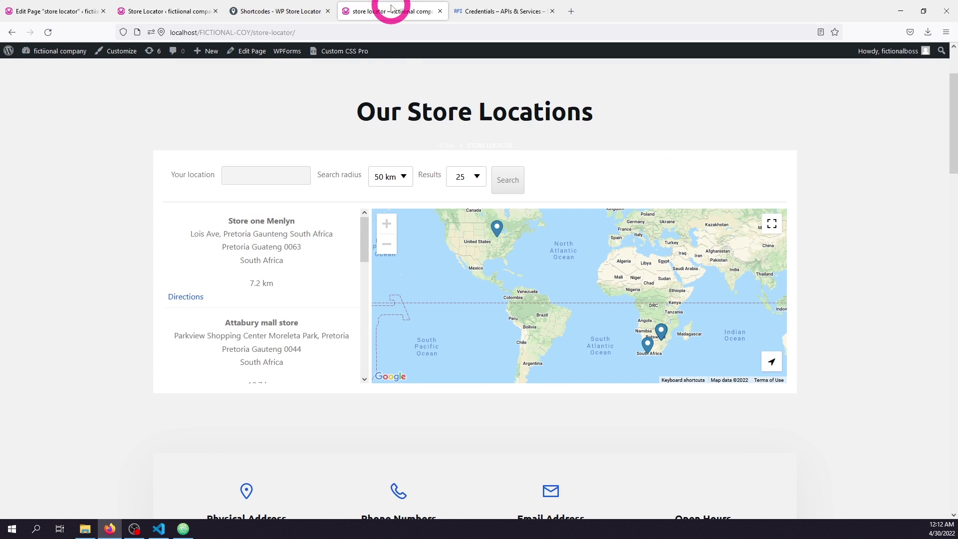
left_click(47, 32)
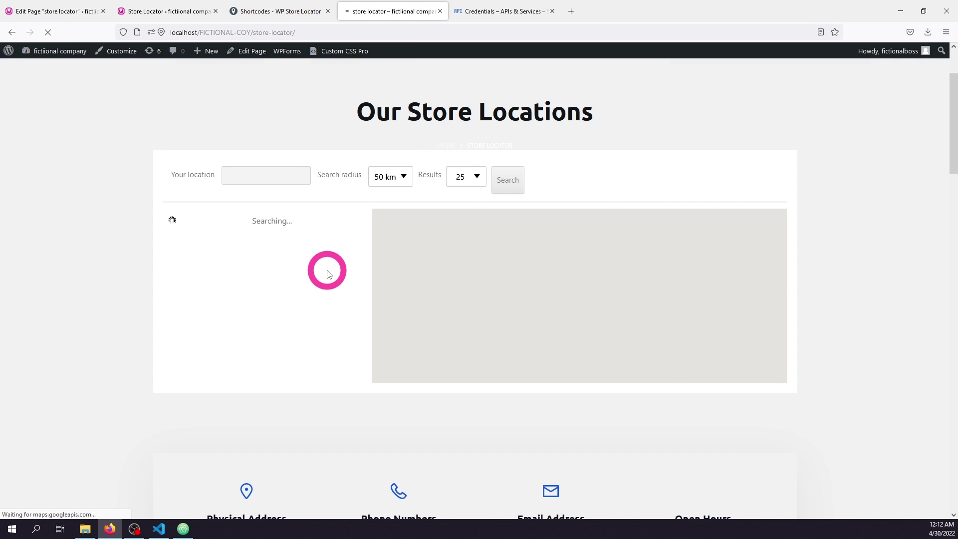
scroll(328, 274, "down", 5)
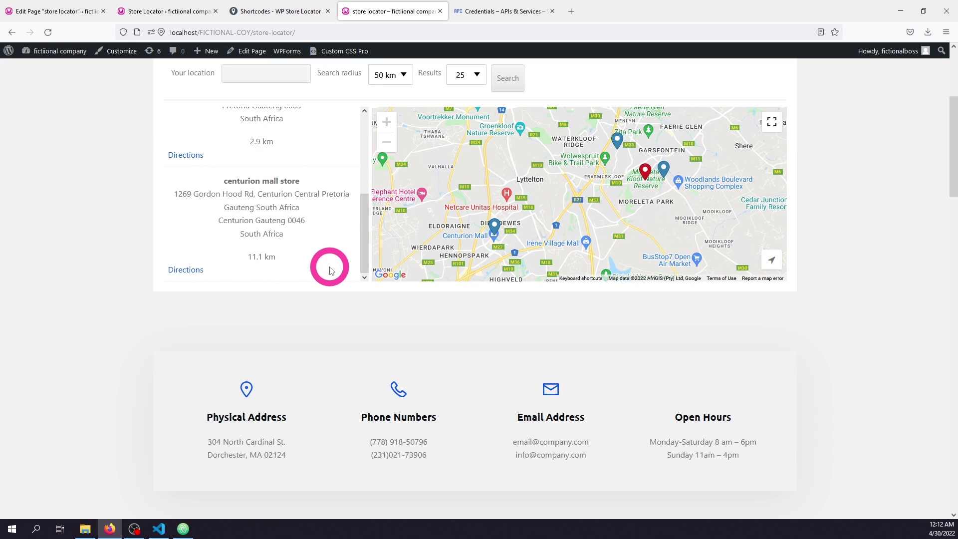
scroll(329, 270, "up", 7)
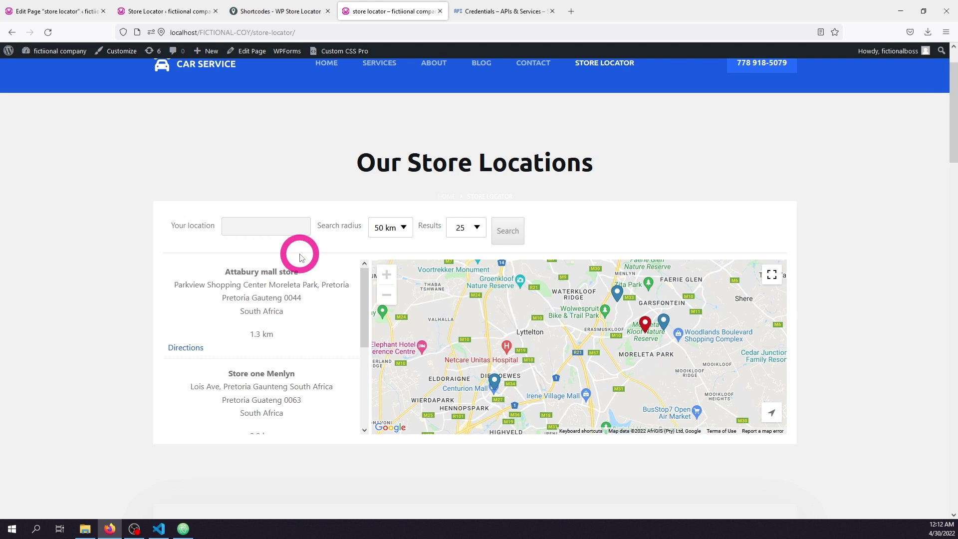
Turn off restricting geocoding results to the selected map region in the Store Locator settings, save, and return to the live page.
left_click(142, 9)
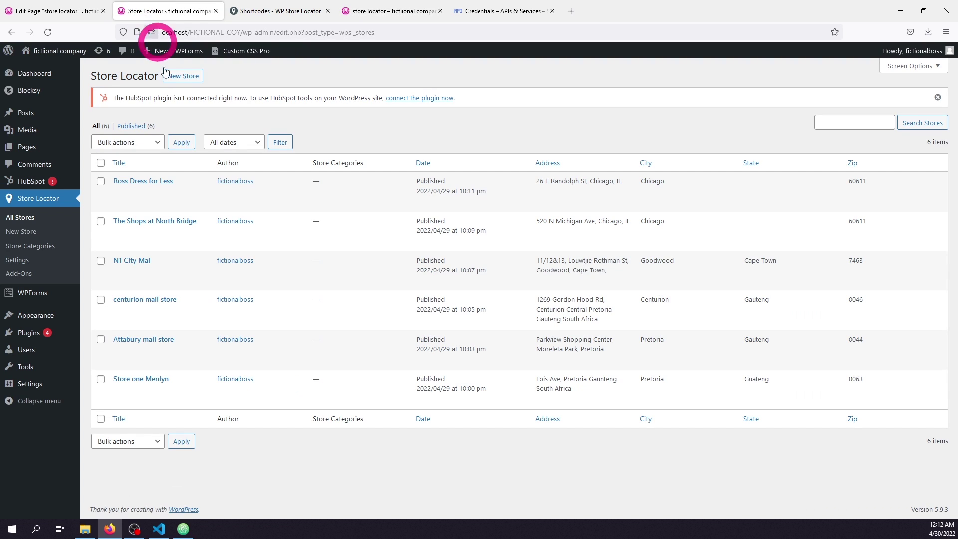
left_click(18, 259)
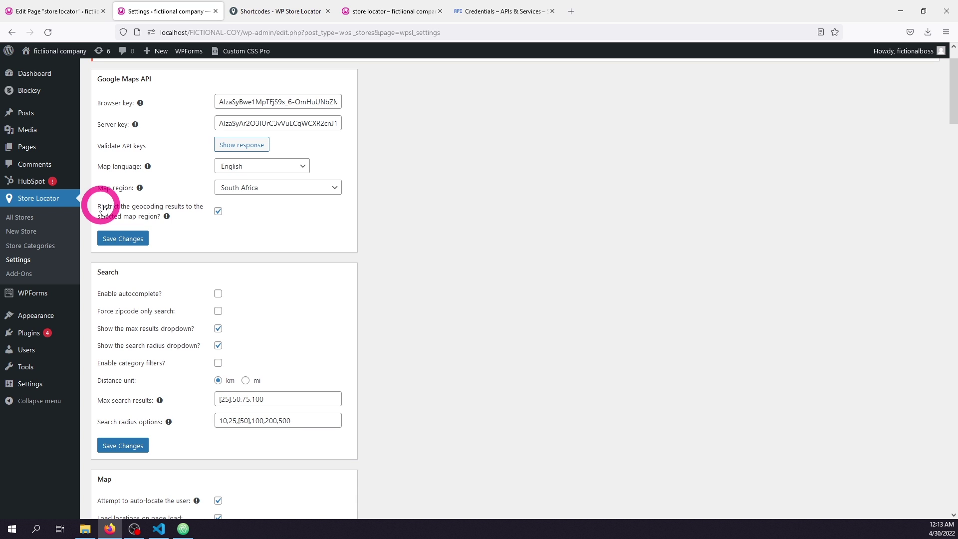
left_click(220, 211)
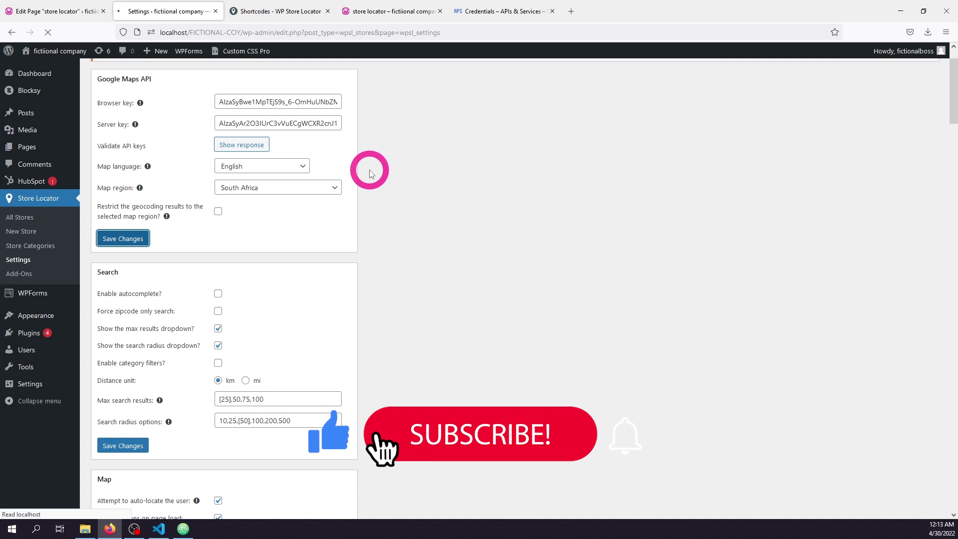
scroll(374, 150, "up", 2)
left_click(404, 12)
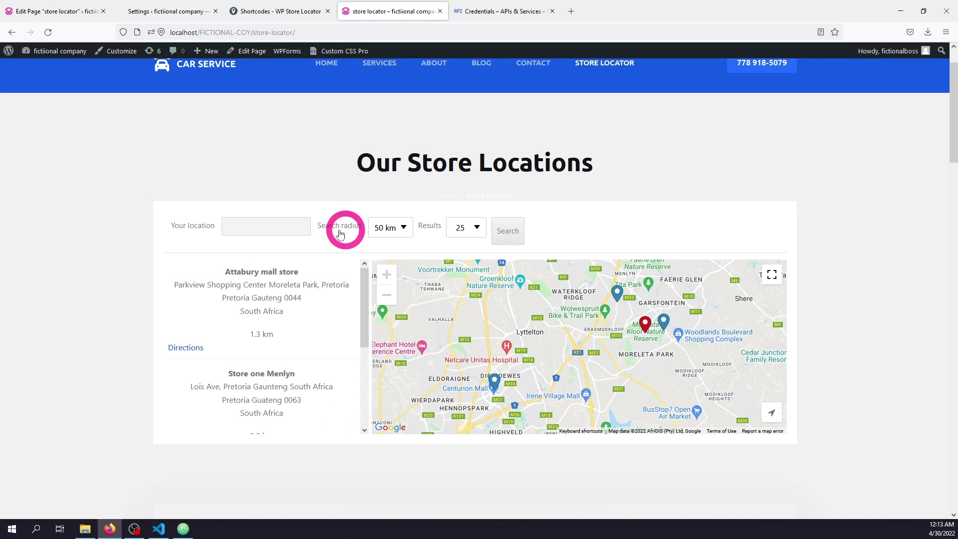
Review the nearby store listings on the live Store Locator page, search for stores around chicago, and examine the results.
scroll(296, 367, "down", 3)
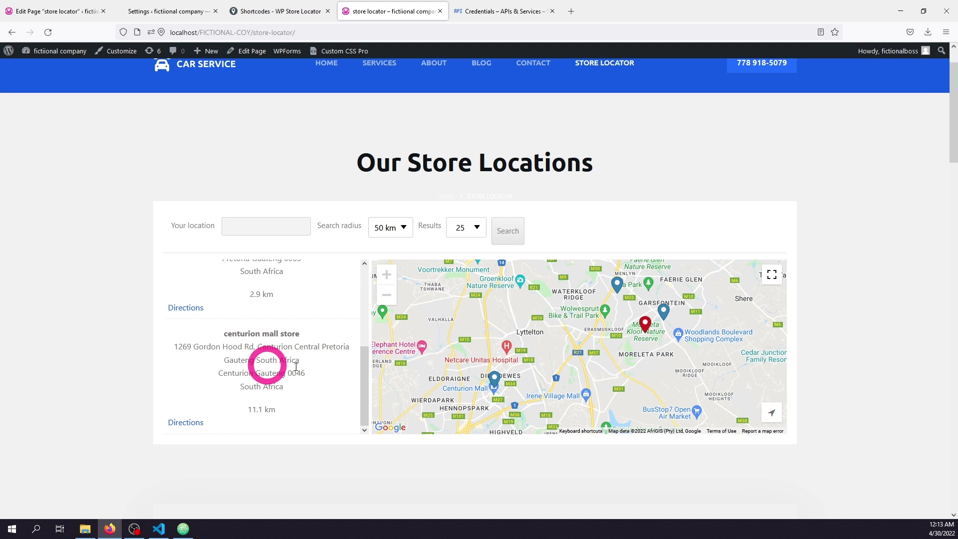
scroll(295, 366, "up", 5)
key("BackSpace")
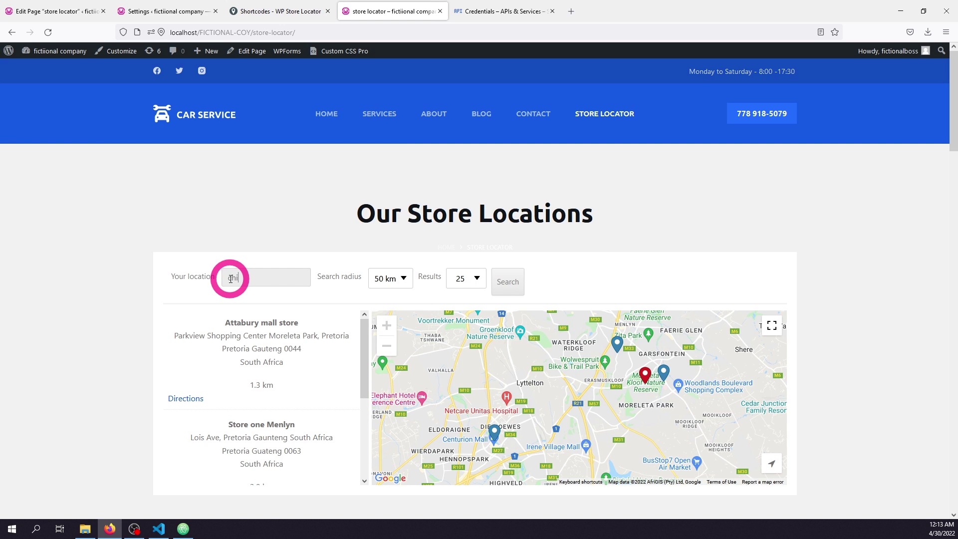
type("cago")
left_click(494, 280)
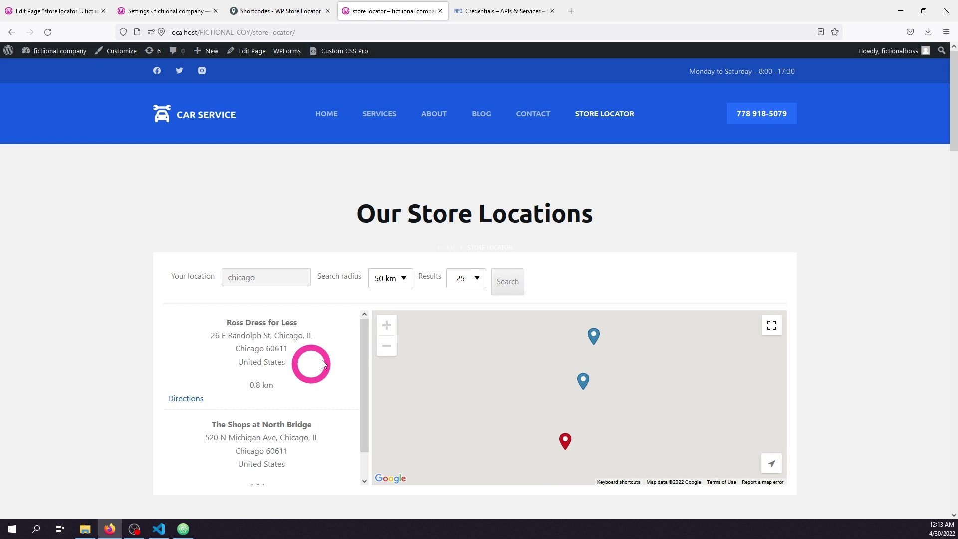
scroll(323, 363, "down", 1)
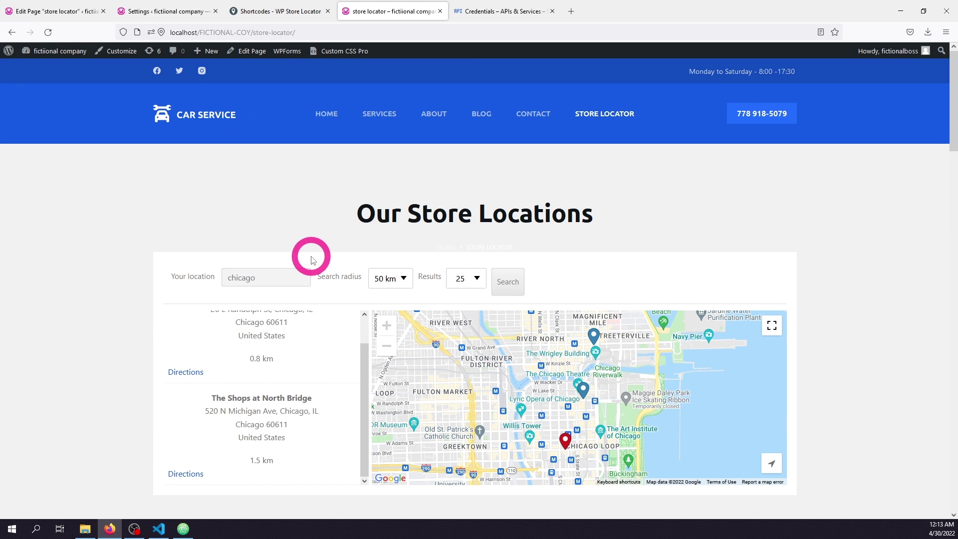
scroll(310, 252, "down", 1)
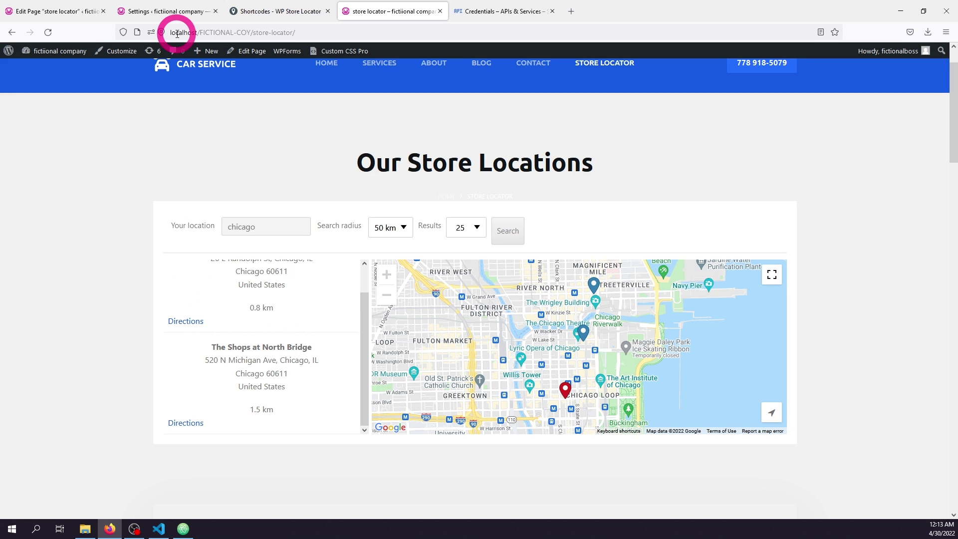
Set the Store Locator height to 550 px in the User Experience settings and save the changes.
left_click(169, 12)
scroll(459, 353, "down", 7)
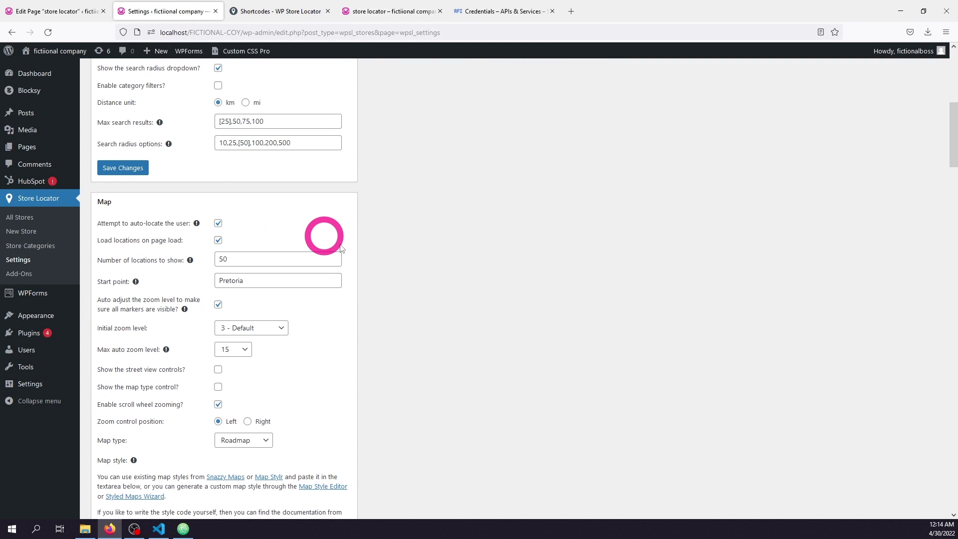
scroll(353, 259, "down", 2)
scroll(389, 408, "down", 4)
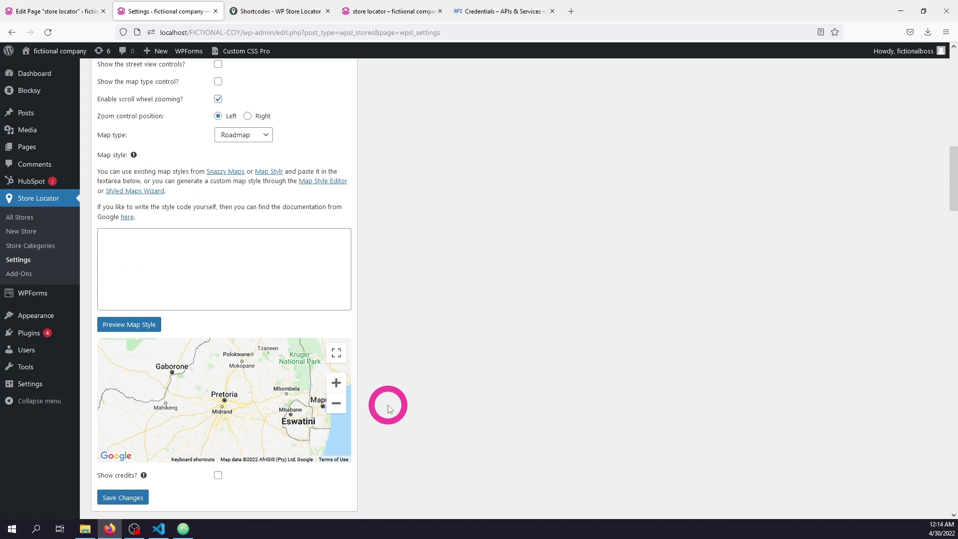
scroll(384, 405, "down", 4)
left_click_drag(118, 355, 183, 342)
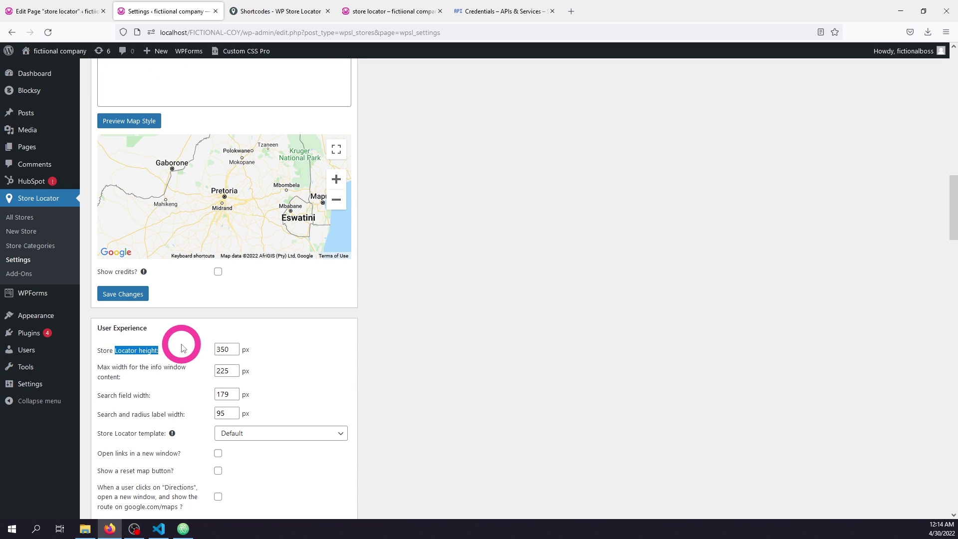
left_click(221, 351)
double_click(221, 350)
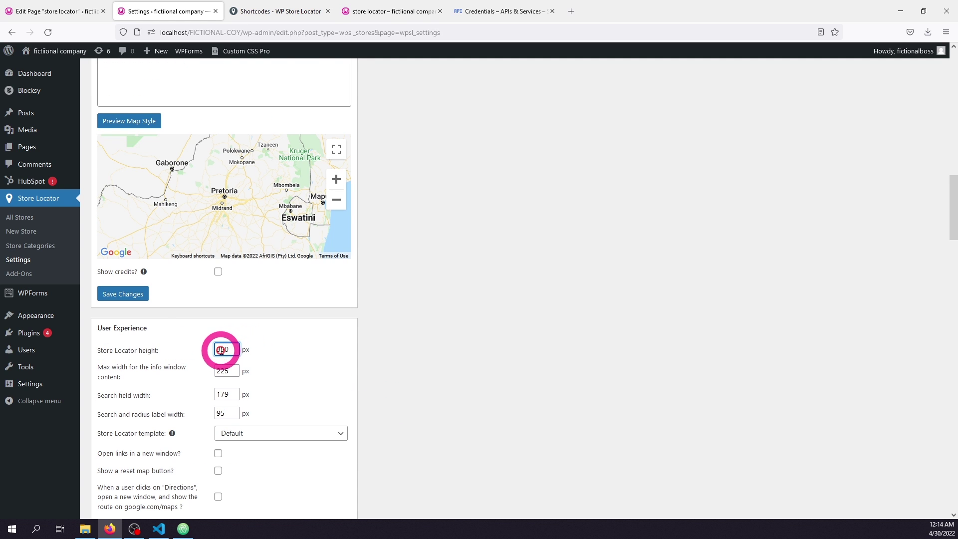
type("550")
scroll(440, 374, "down", 9)
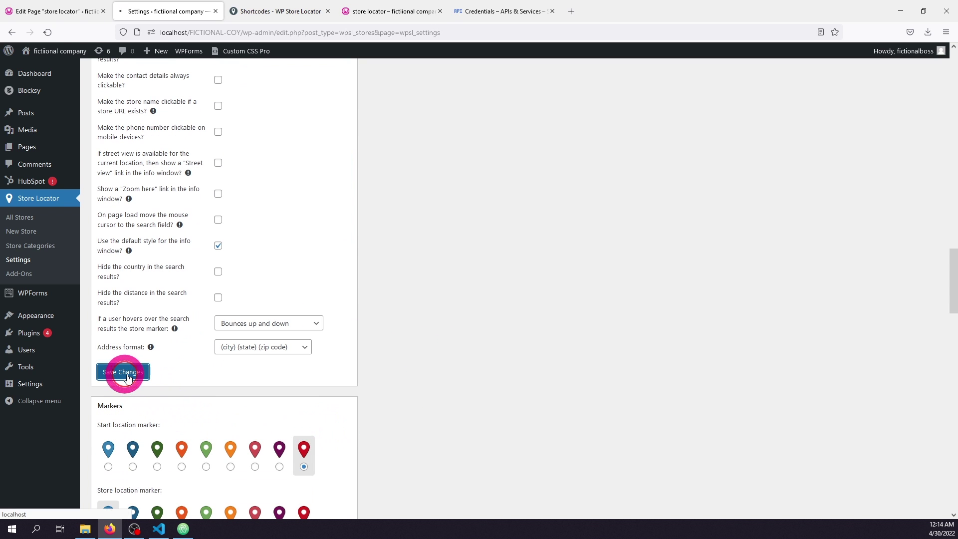
left_click(114, 371)
Reload the live Store Locator page and examine the height of its store list and map.
left_click(390, 11)
left_click(48, 33)
left_click(832, 291)
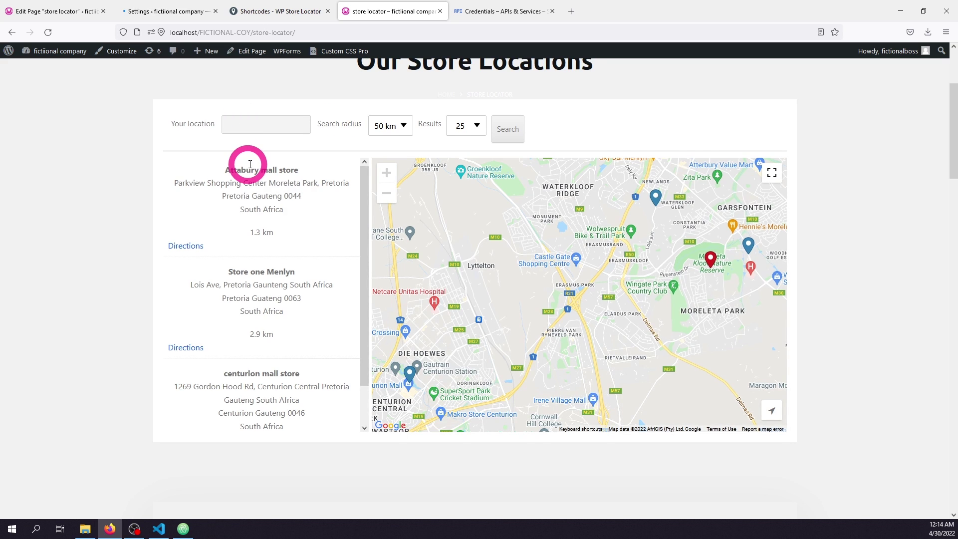
scroll(276, 274, "up", 3)
scroll(272, 284, "down", 3)
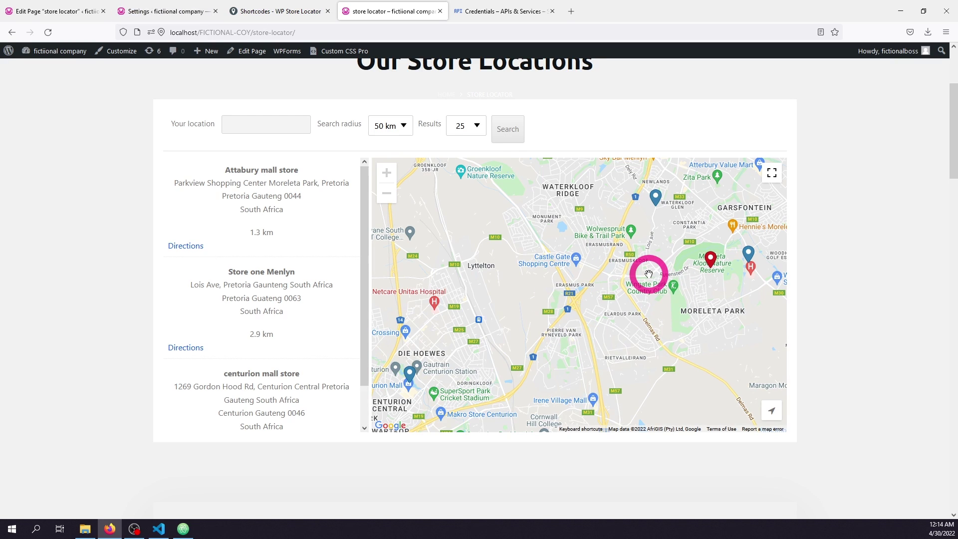
Review the API keys in the Google Cloud credentials and validate the browser and server keys in the Store Locator settings.
left_click(477, 20)
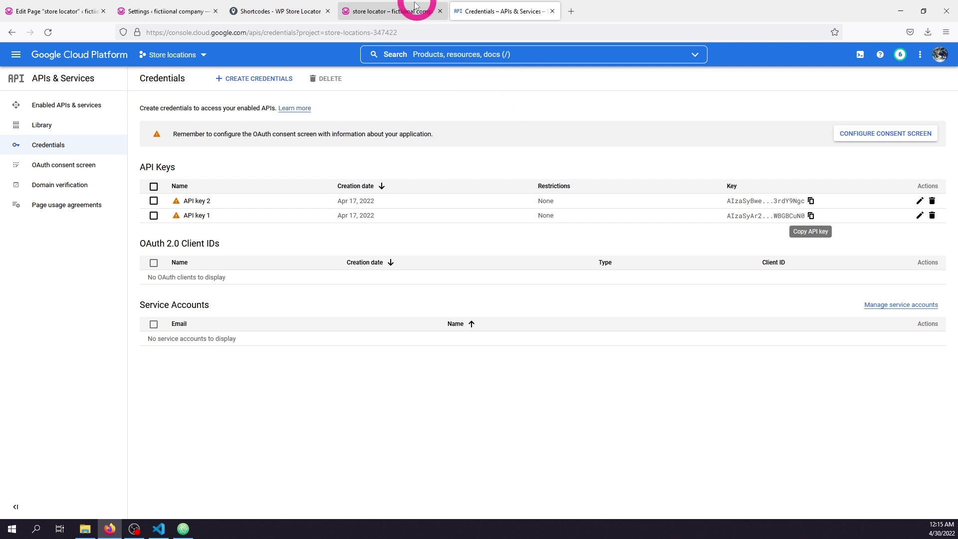
left_click(157, 10)
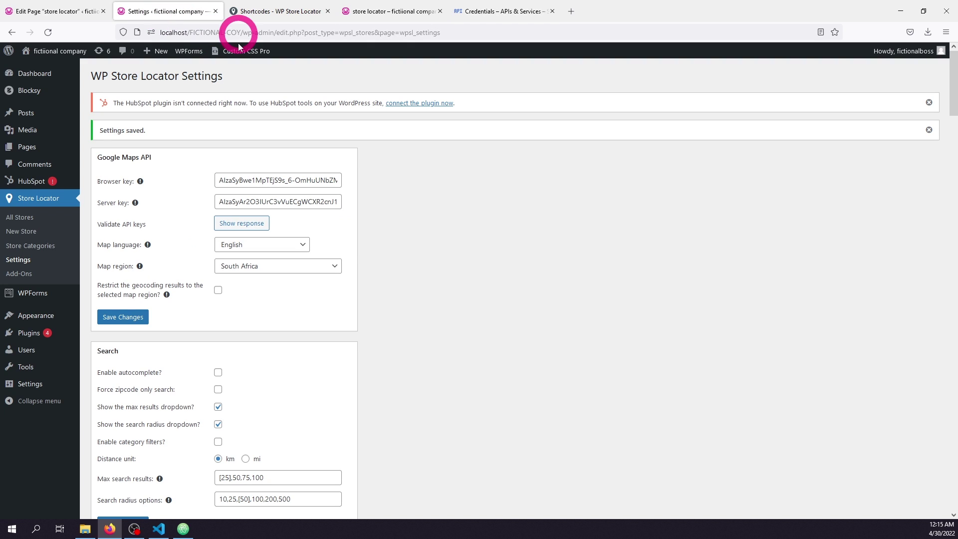
left_click(244, 223)
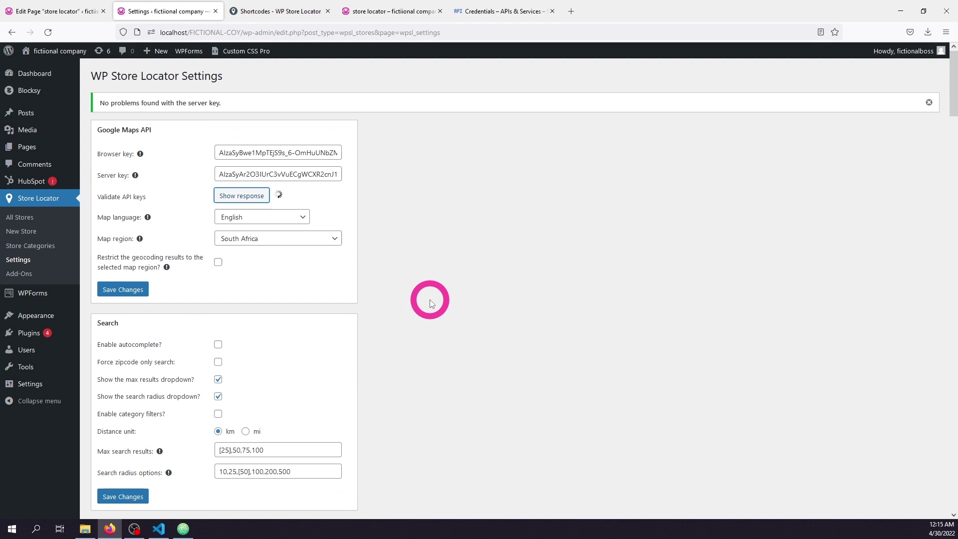